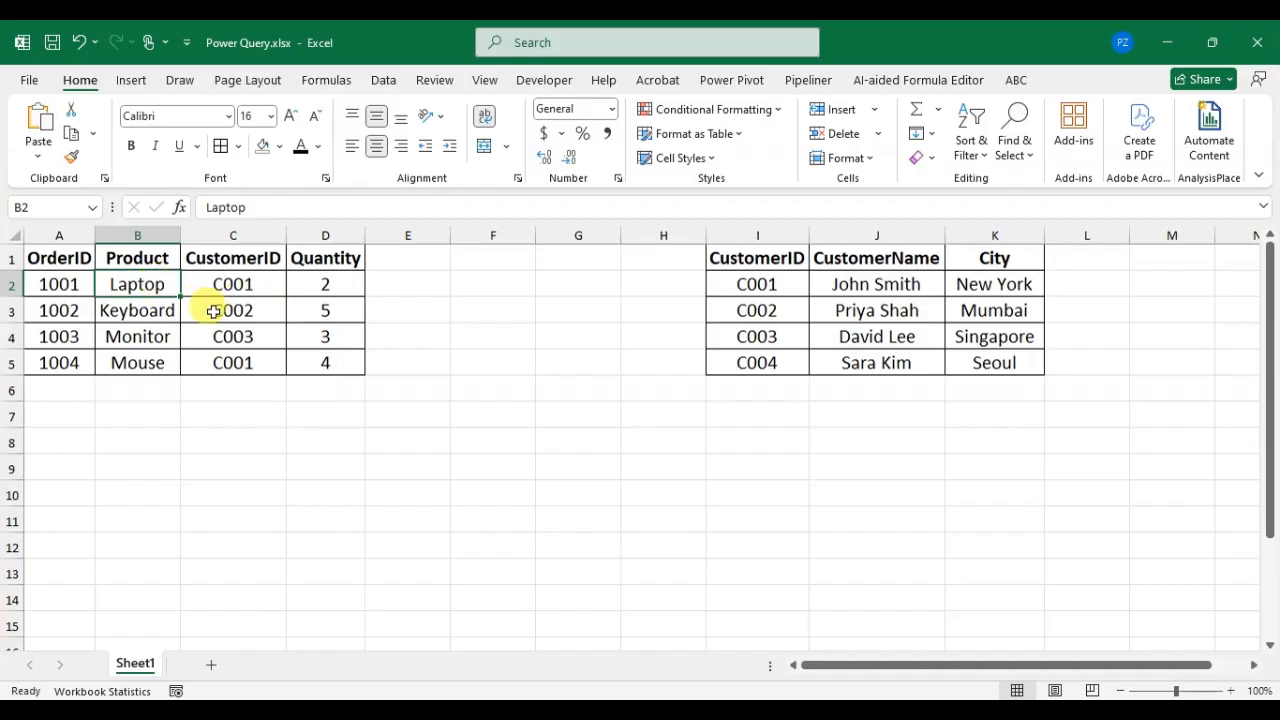
# Step: Convert the orders range A1:D5 into a table with headers
pyautogui.click(198, 315)
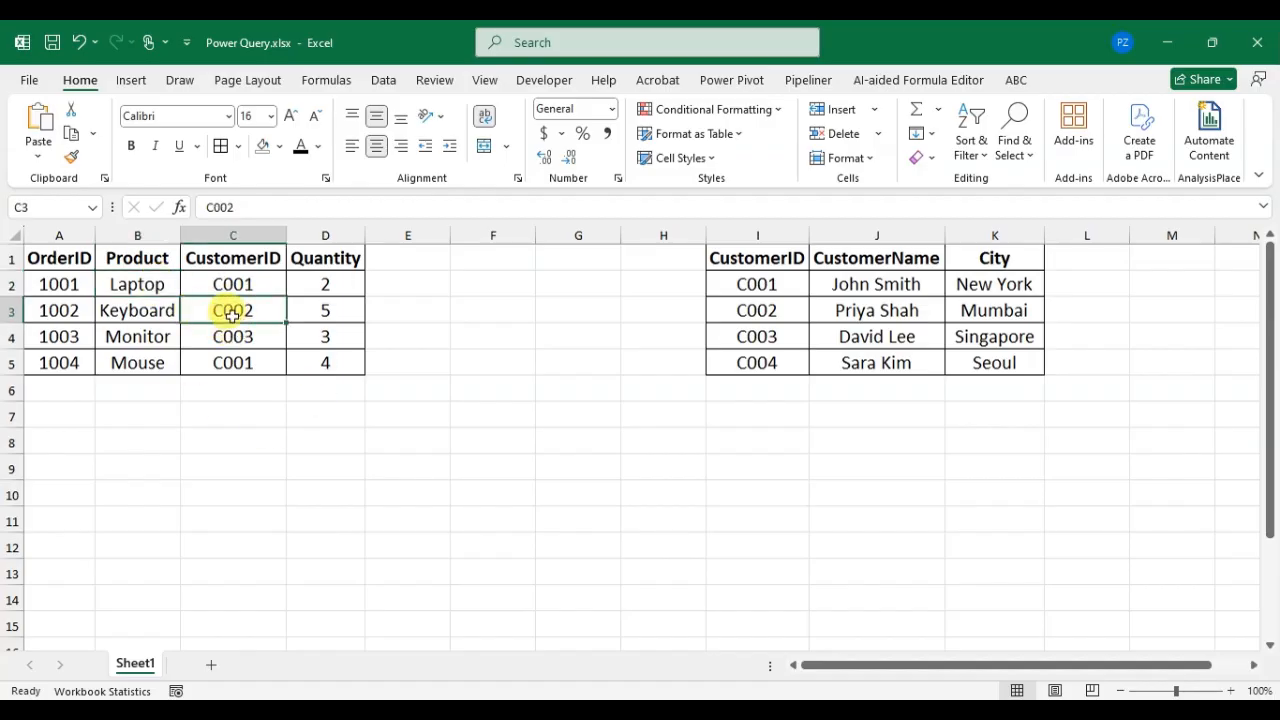
pyautogui.hotkey('ctrl', 't')
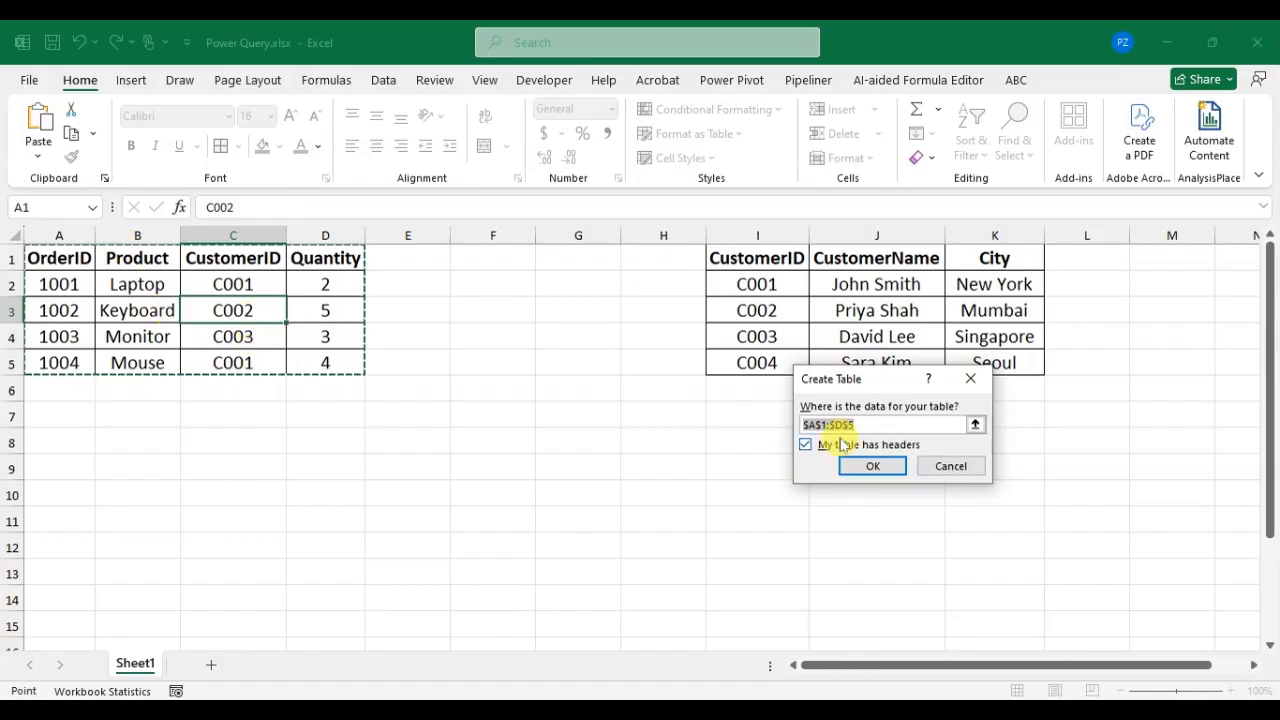
pyautogui.moveTo(880, 388); pyautogui.dragTo(484, 323)
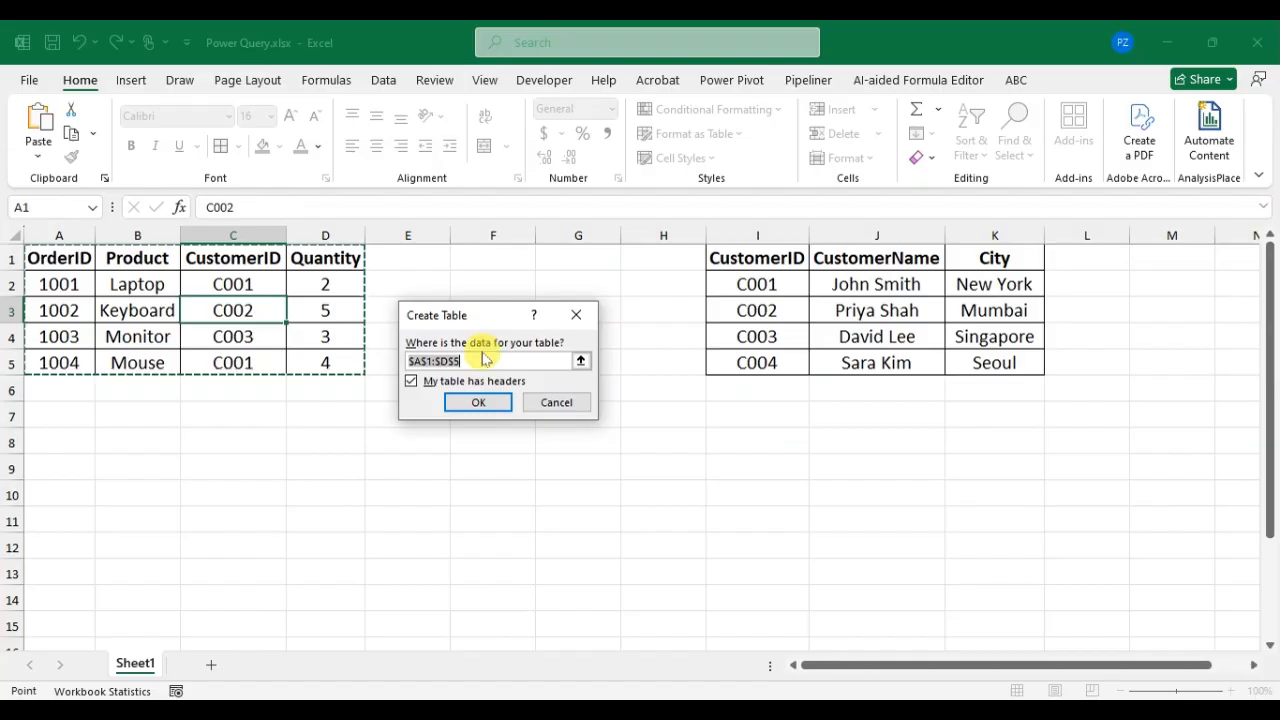
pyautogui.click(478, 401)
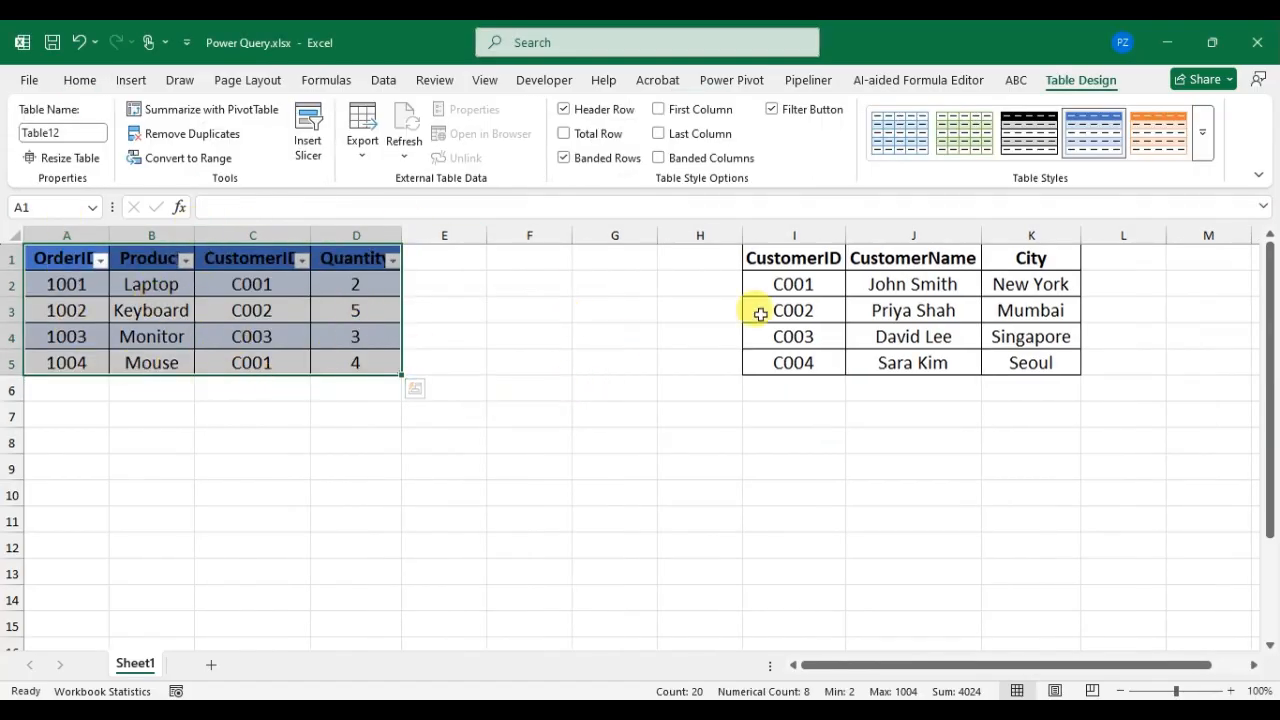
# Step: Convert the customer range I1:K5 into a table with headers
pyautogui.click(888, 310)
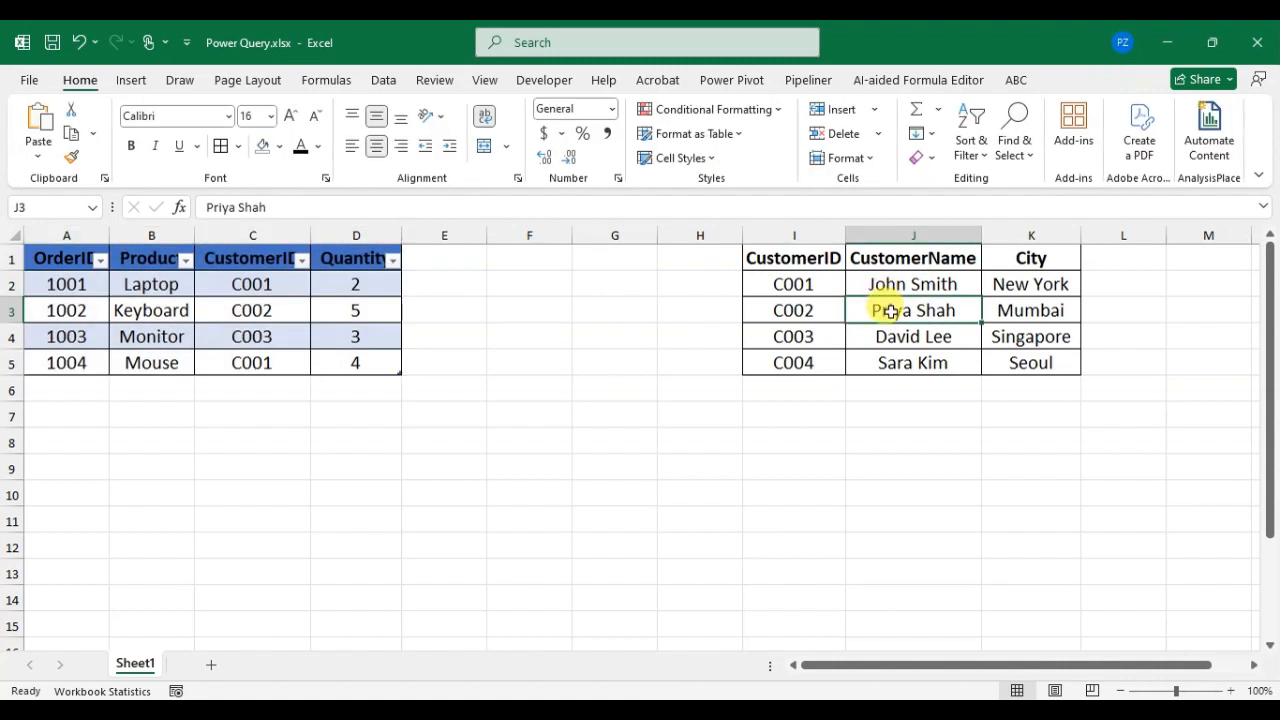
pyautogui.hotkey('ctrl', 't')
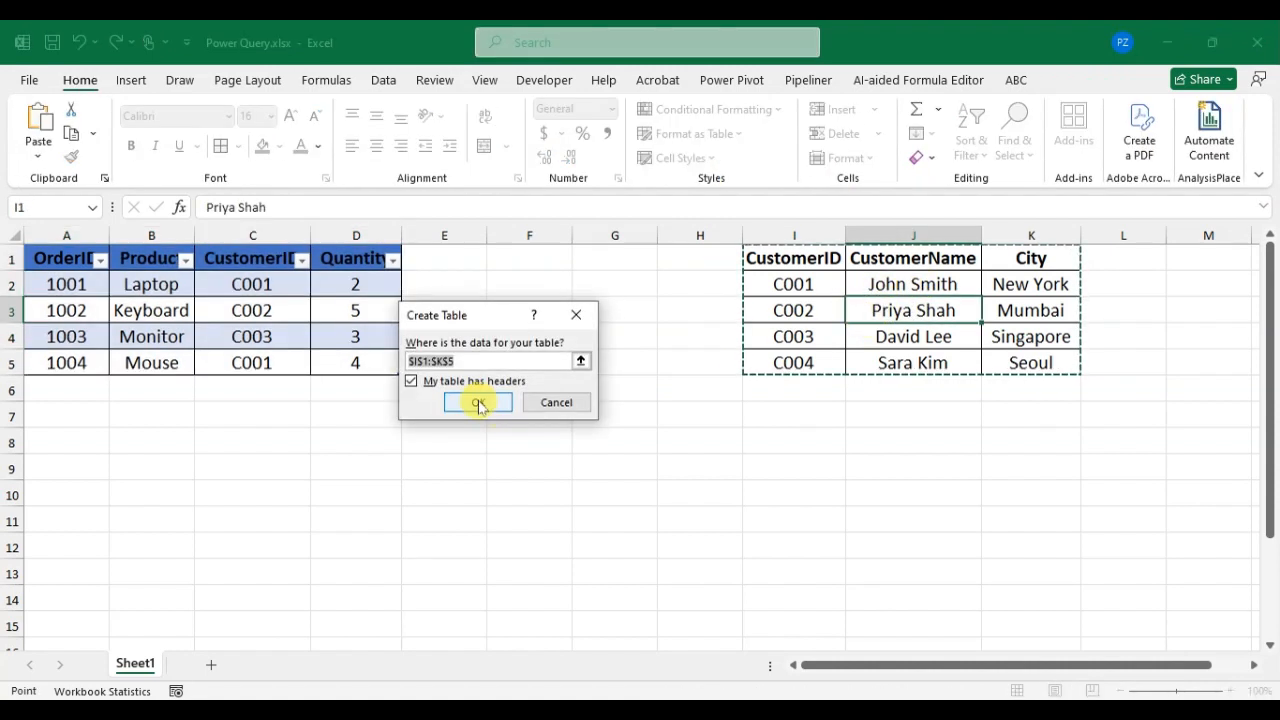
pyautogui.click(477, 401)
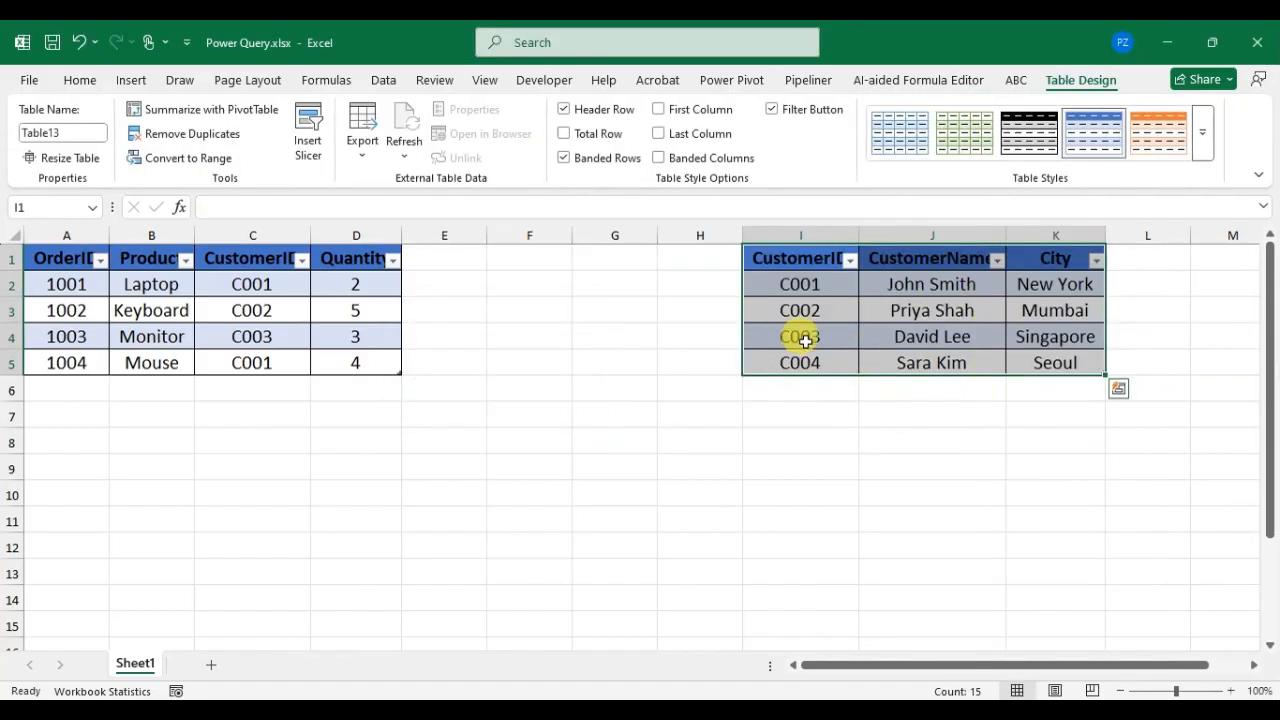
# Step: Rename the orders table as Table1, without a space in the name
pyautogui.click(205, 290)
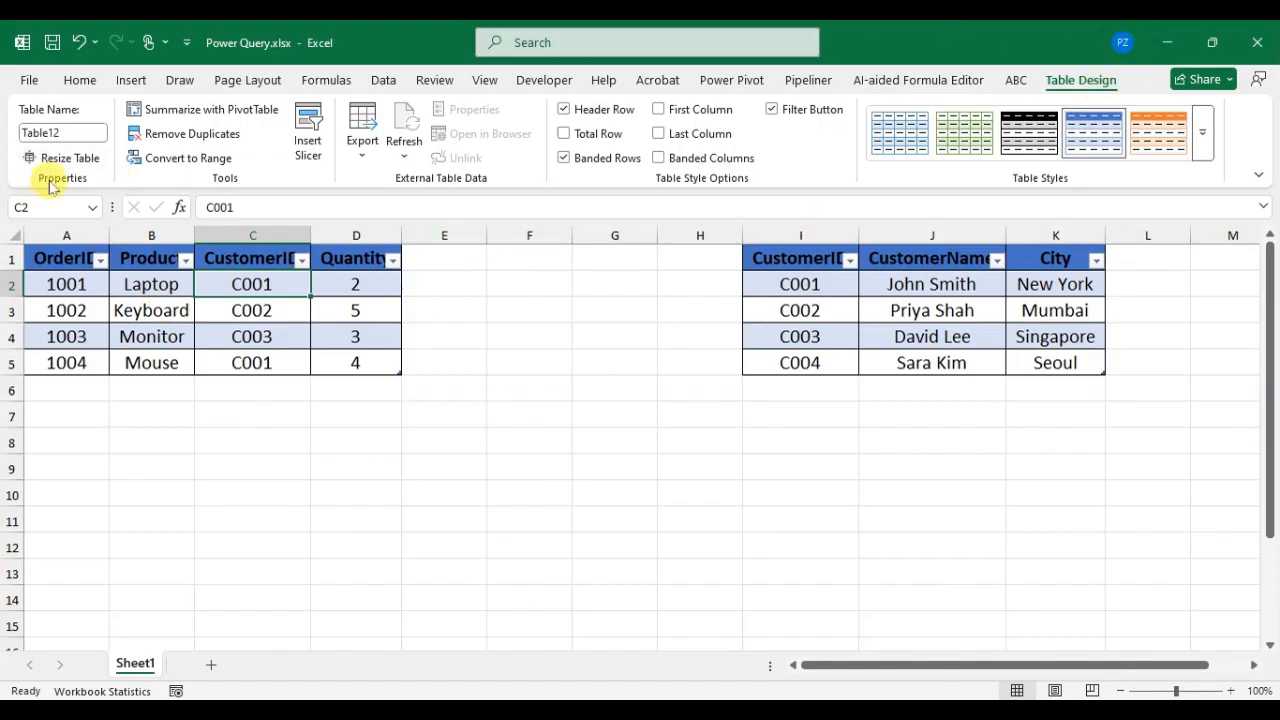
pyautogui.click(73, 133)
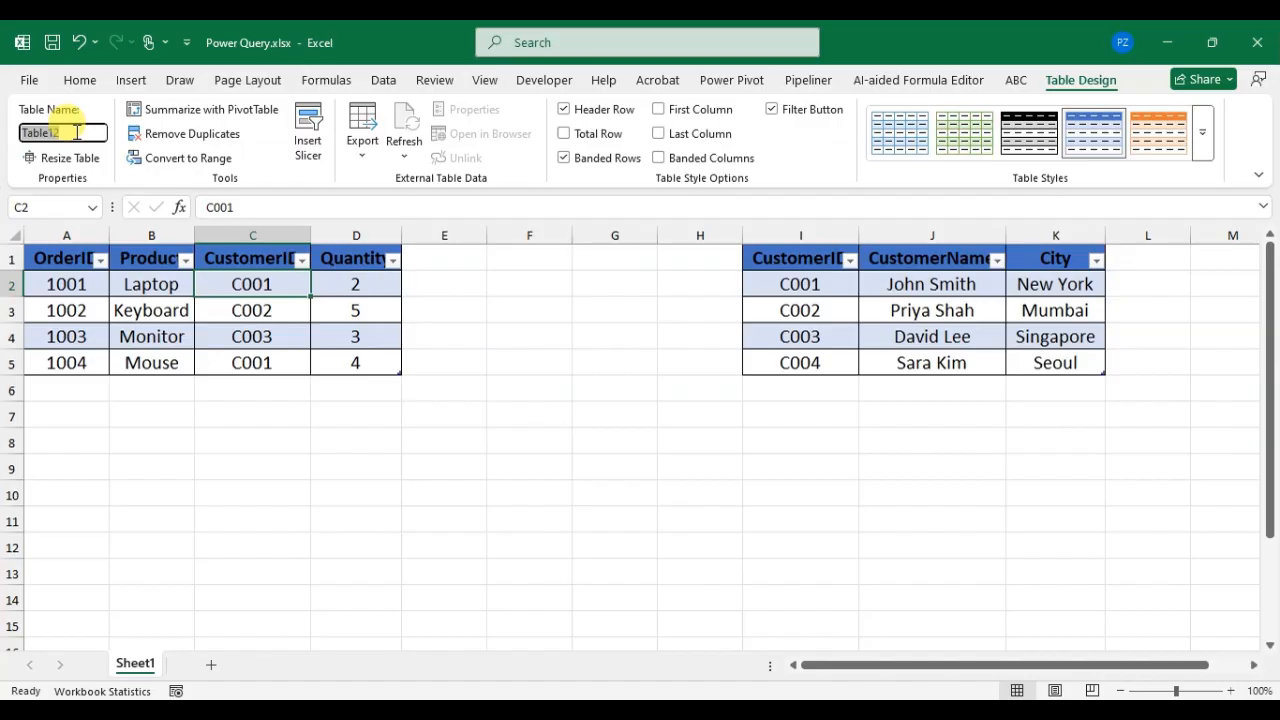
pyautogui.write('Ta')
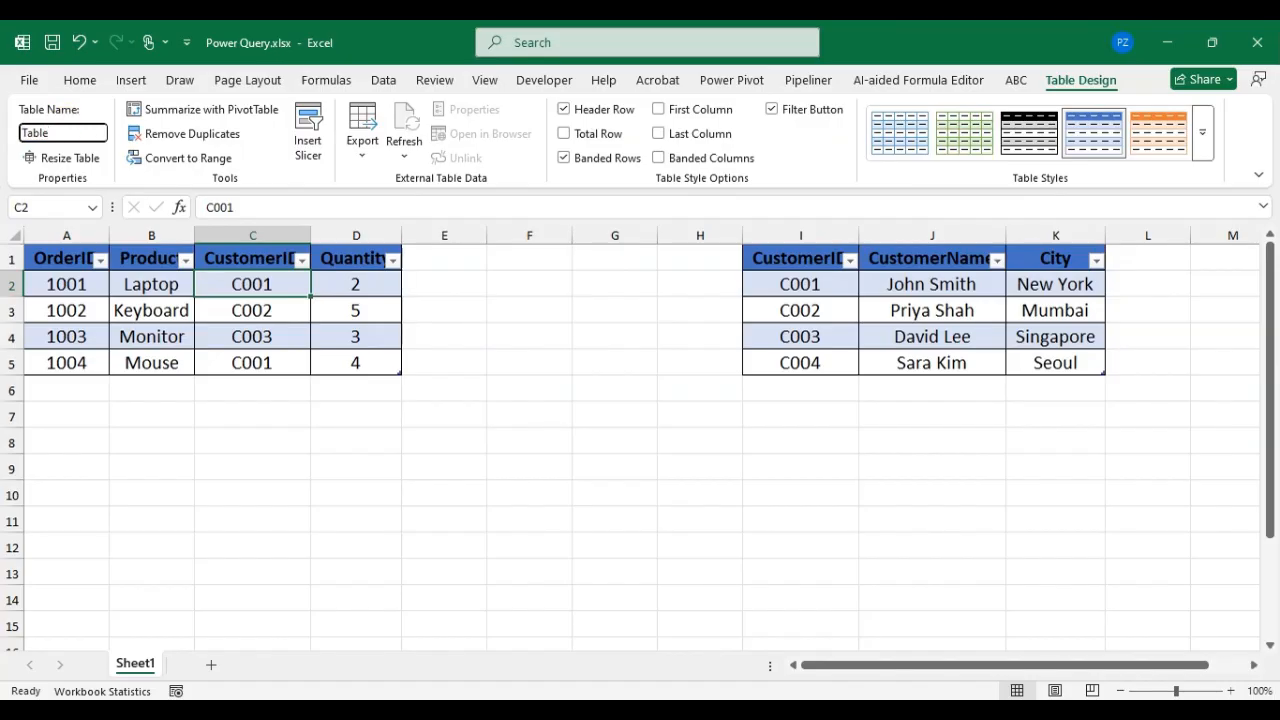
pyautogui.click(557, 363)
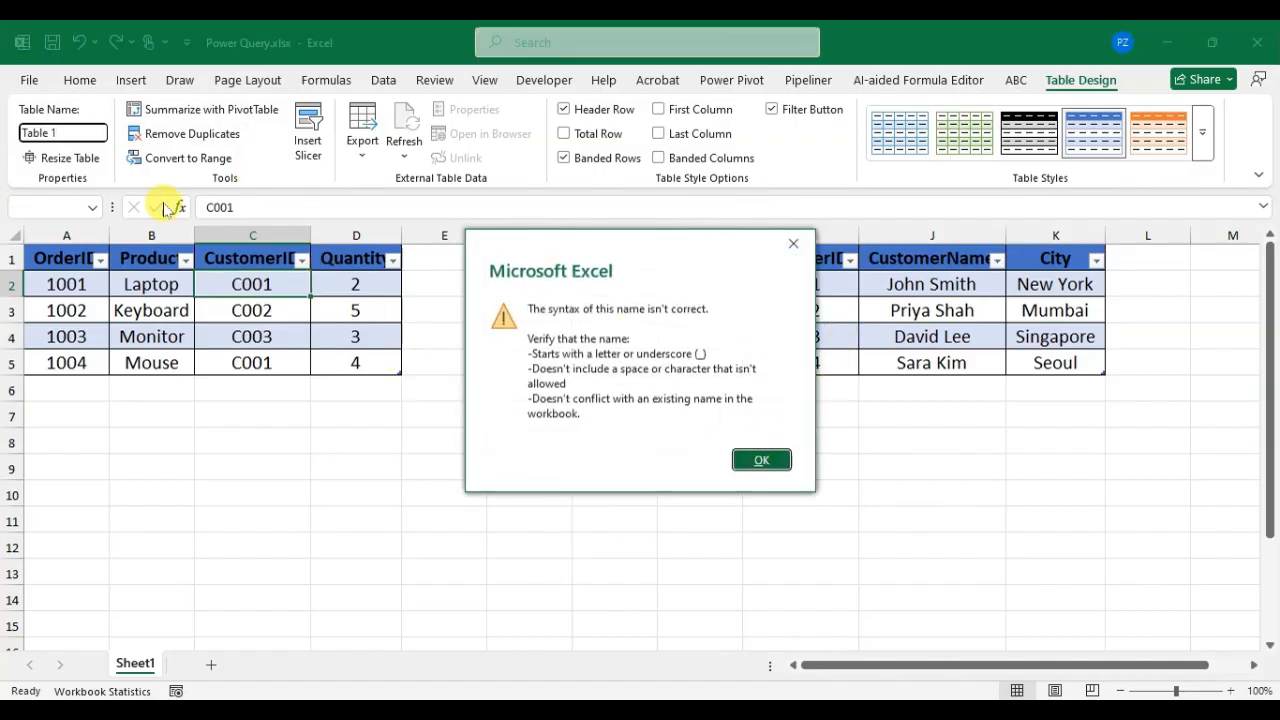
pyautogui.click(791, 244)
pyautogui.click(61, 132)
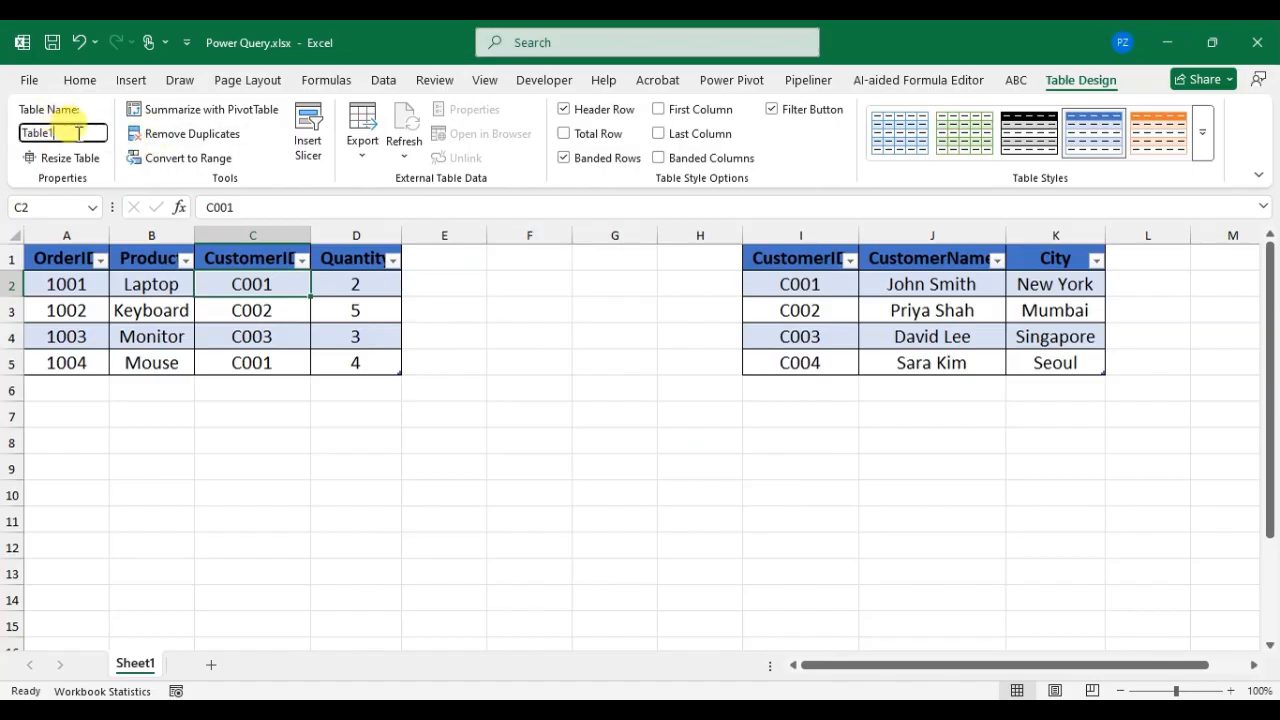
pyautogui.press('Tab')
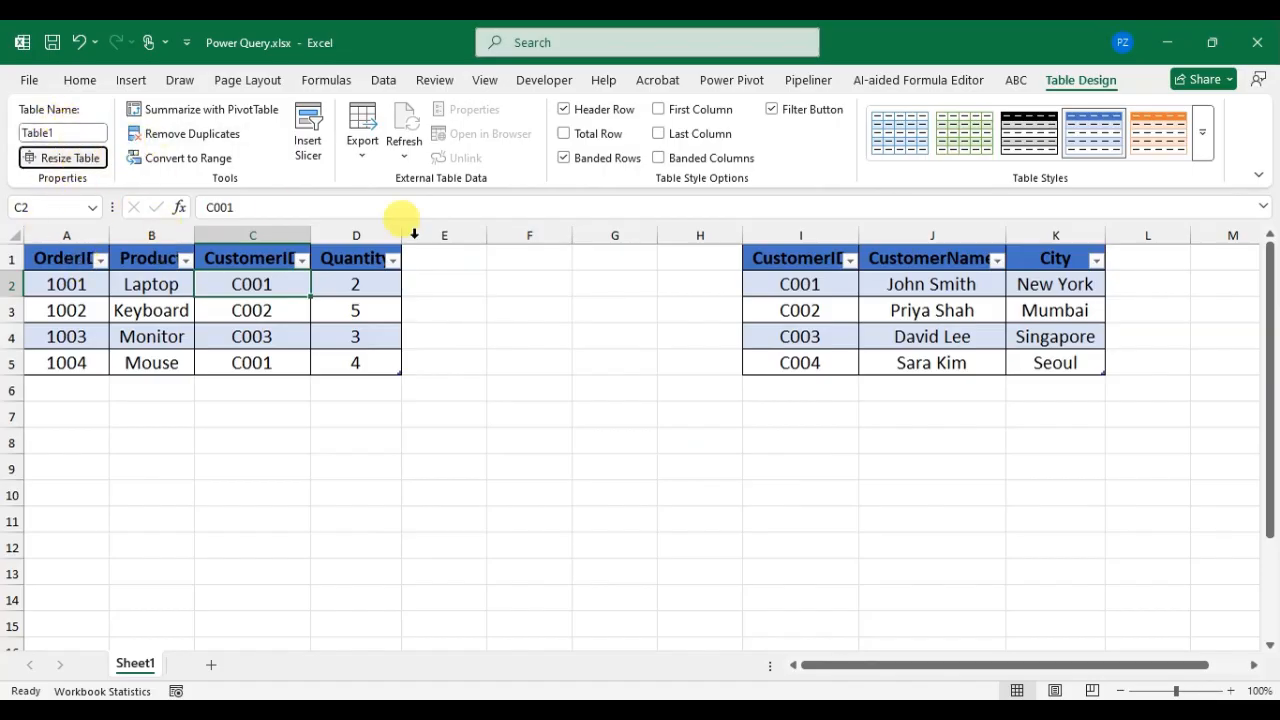
# Step: Rename the customer table as Table2
pyautogui.click(841, 292)
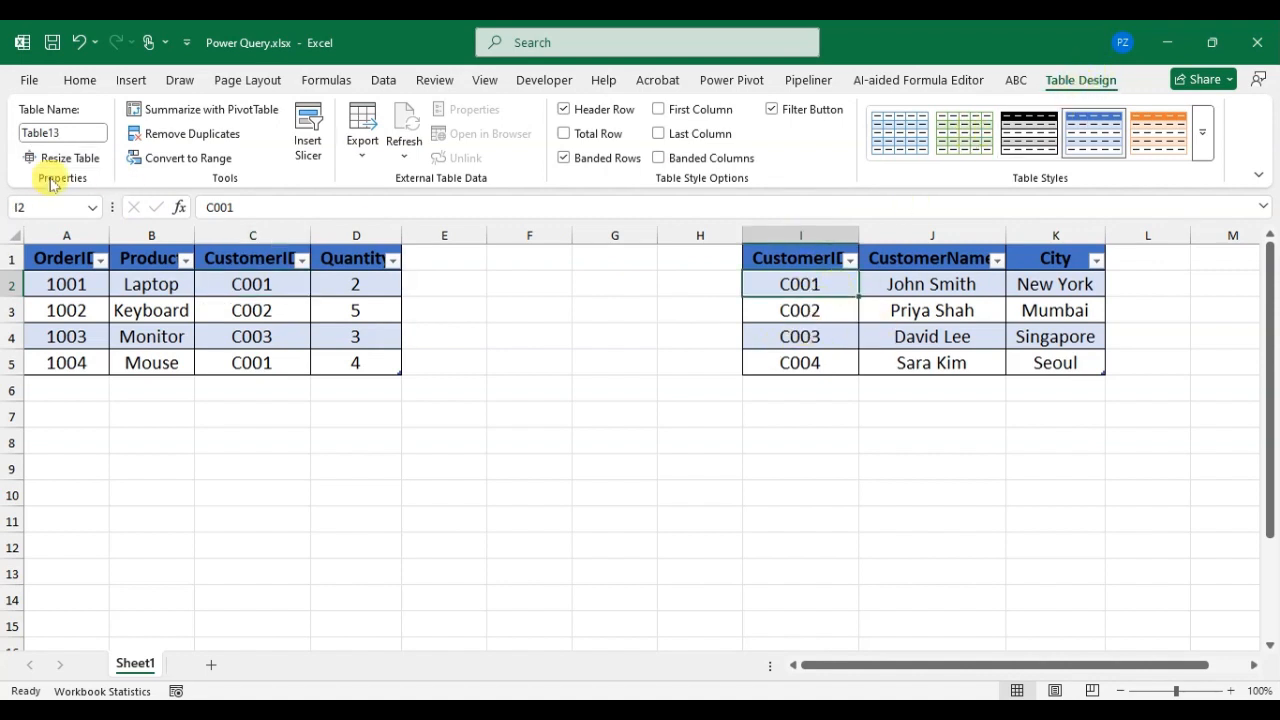
pyautogui.click(76, 133)
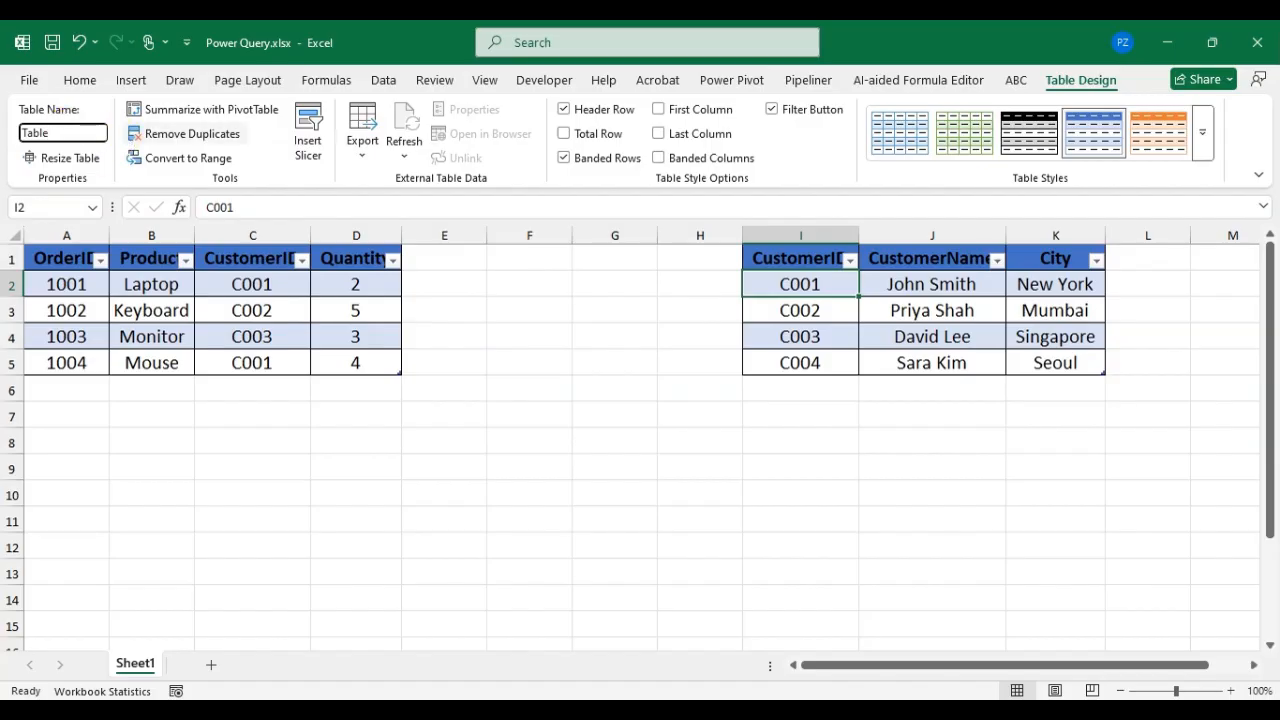
pyautogui.write('Table2')
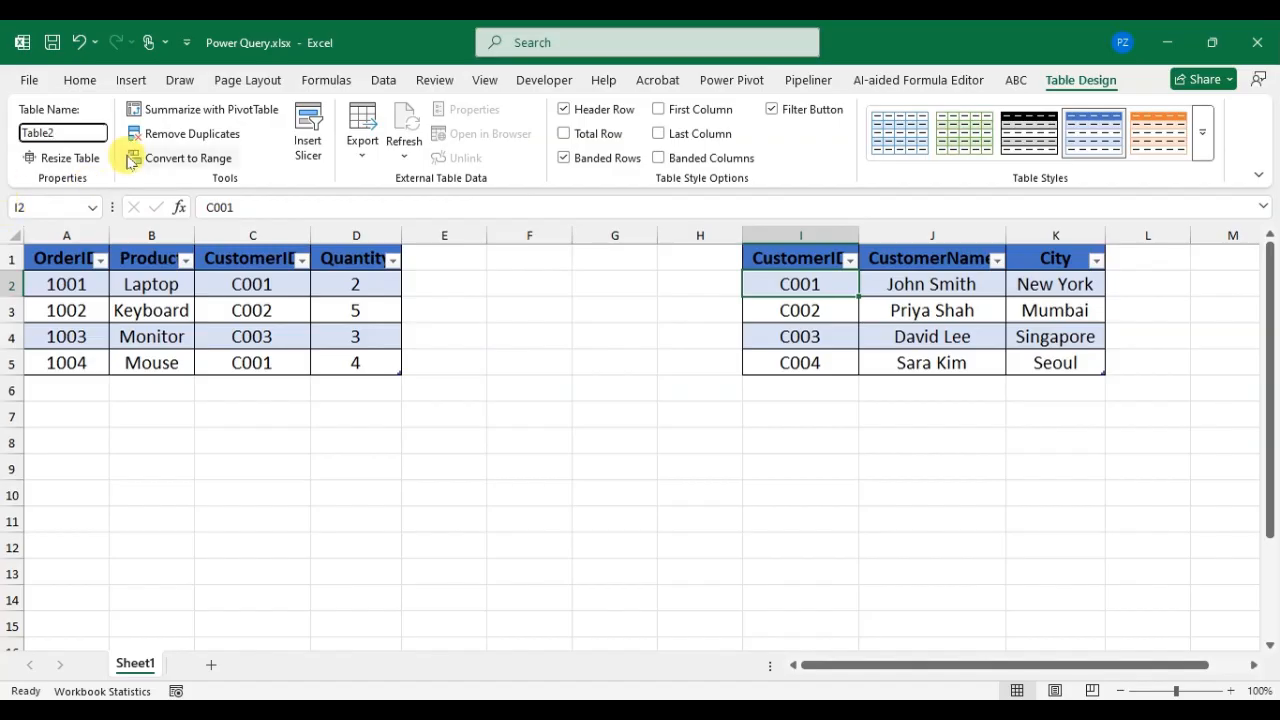
pyautogui.press('Tab')
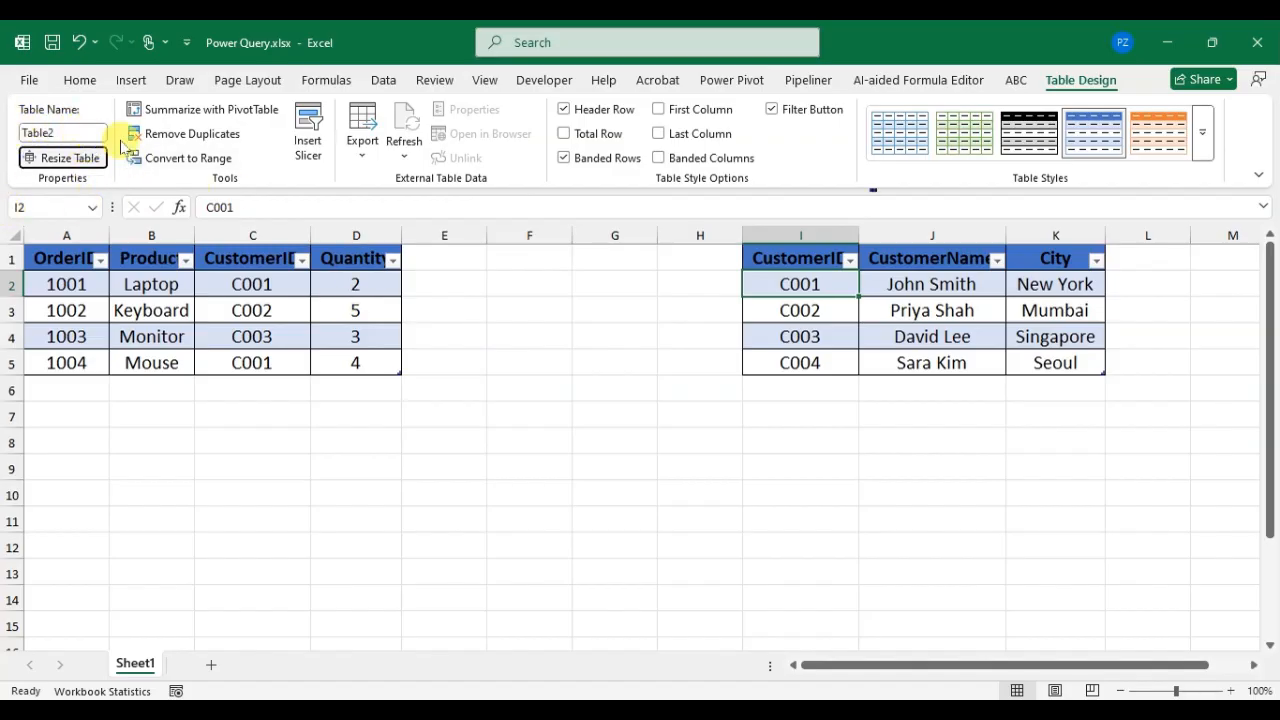
# Step: Import the orders table Table1 into Power Query from Table/Range and load the query to a new worksheet
pyautogui.click(180, 290)
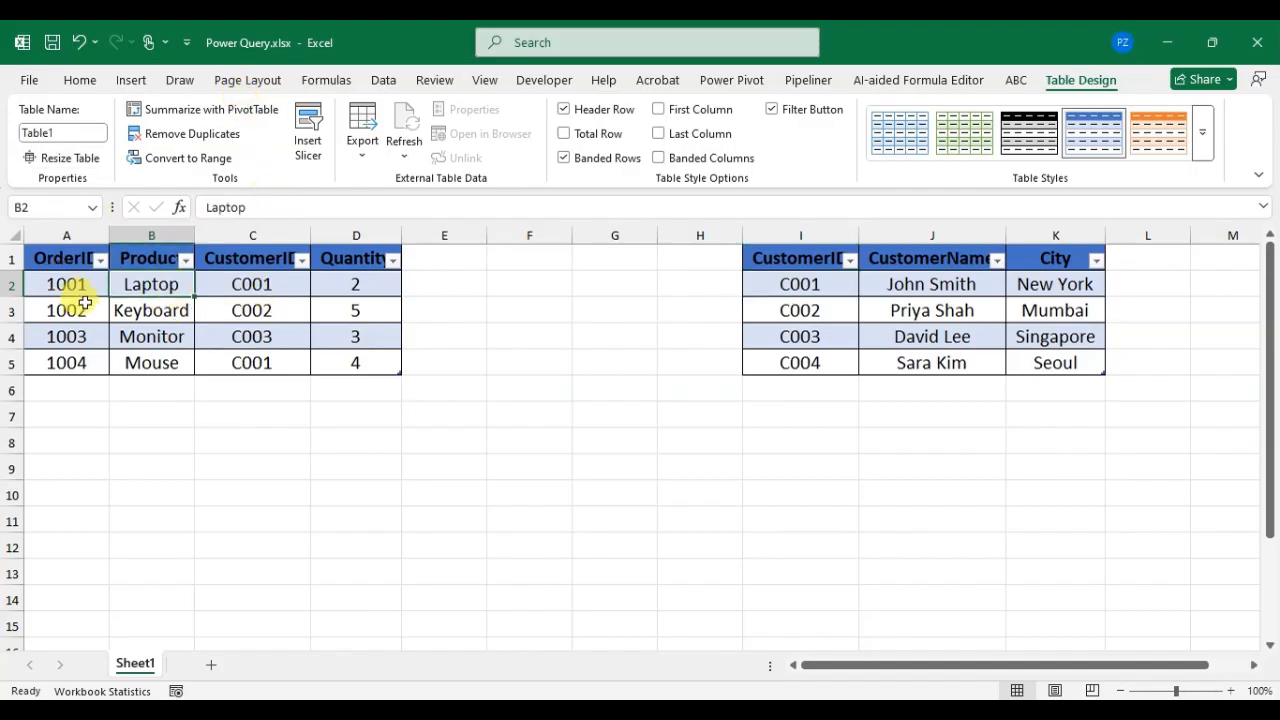
pyautogui.click(384, 82)
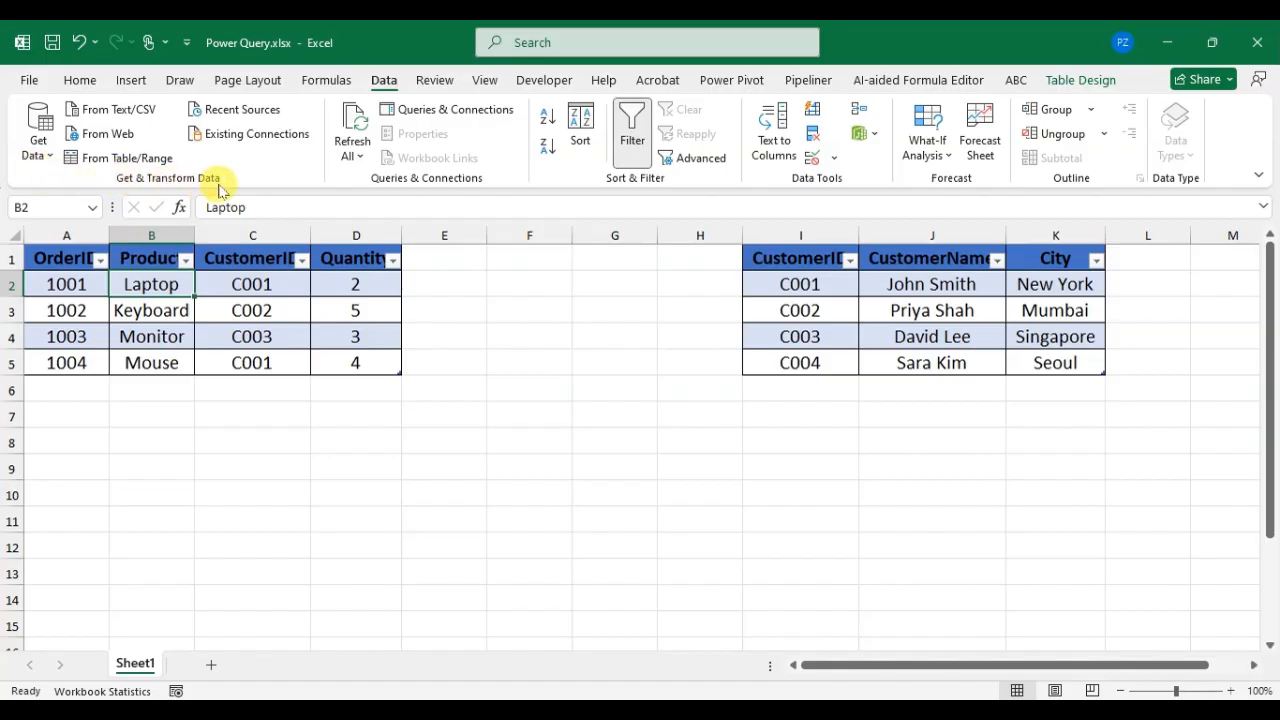
pyautogui.click(50, 152)
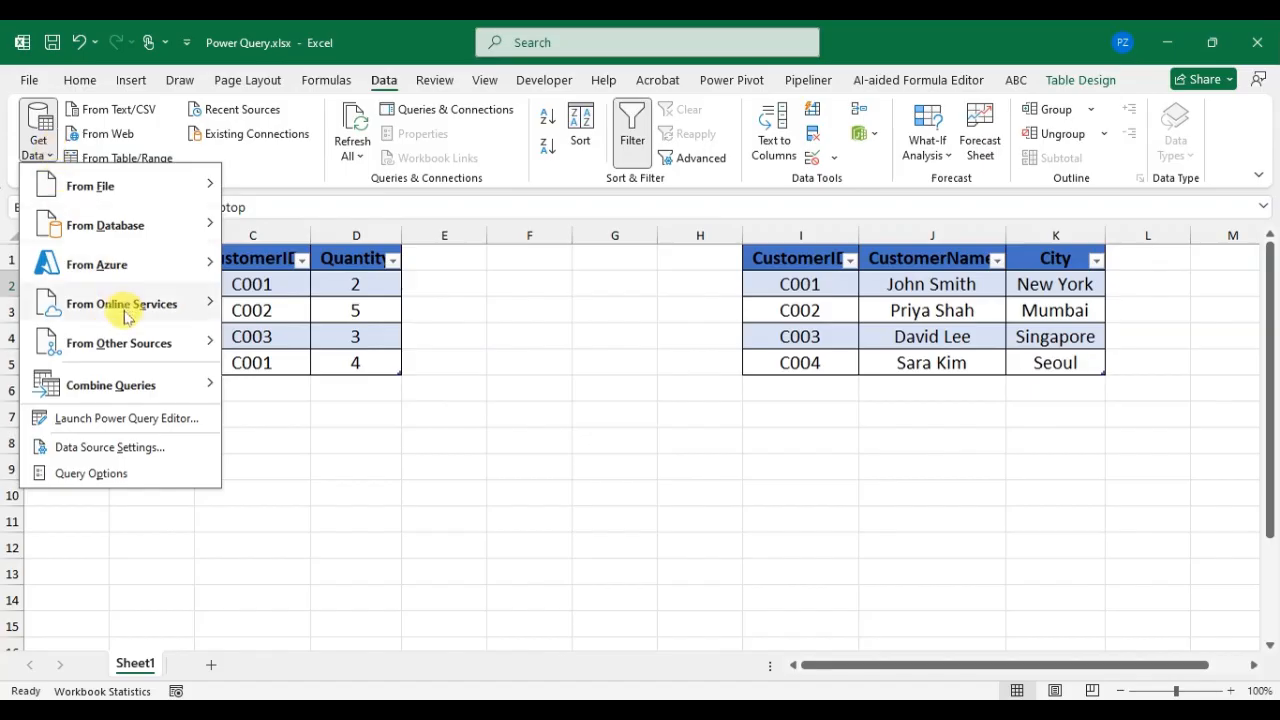
pyautogui.moveTo(77, 341)
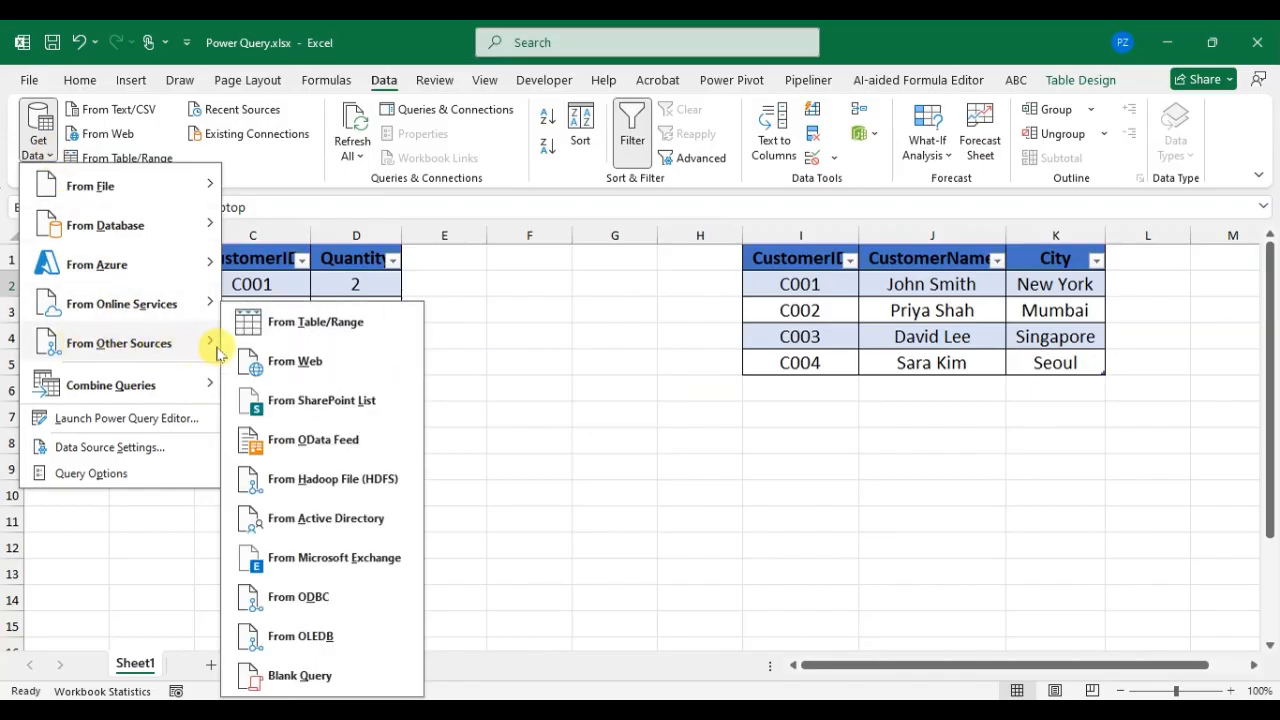
pyautogui.click(338, 325)
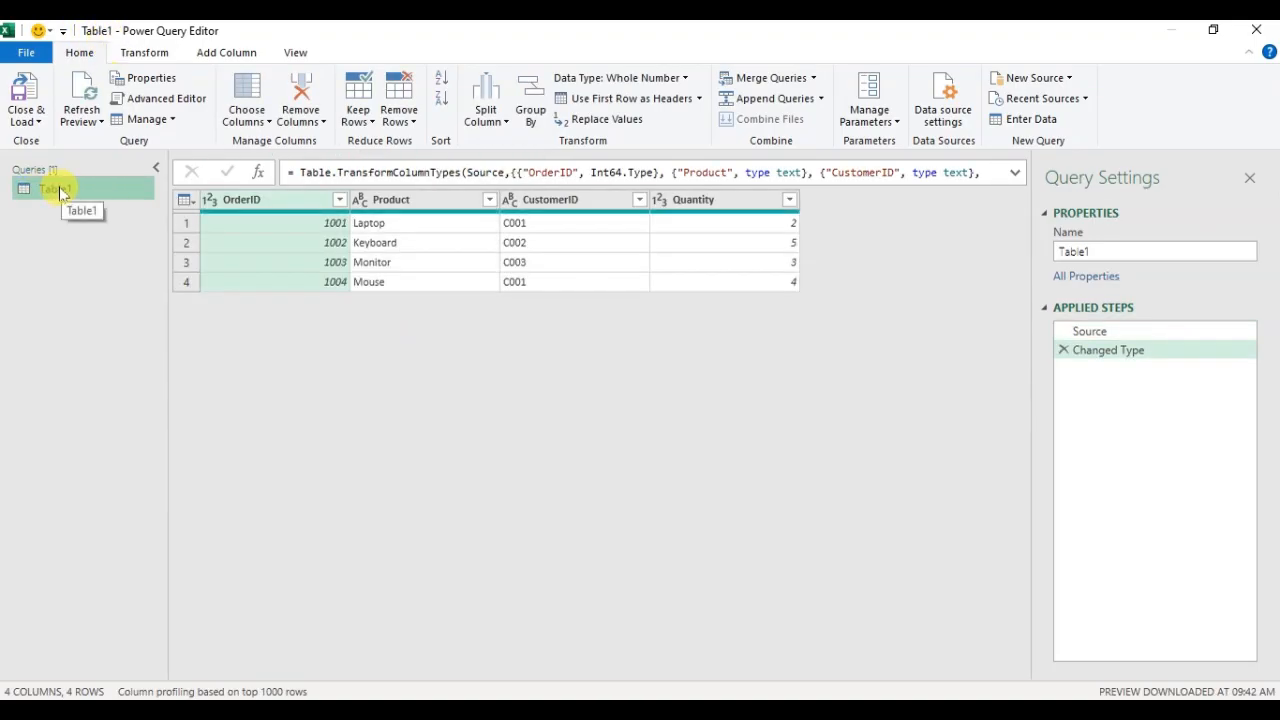
pyautogui.click(24, 93)
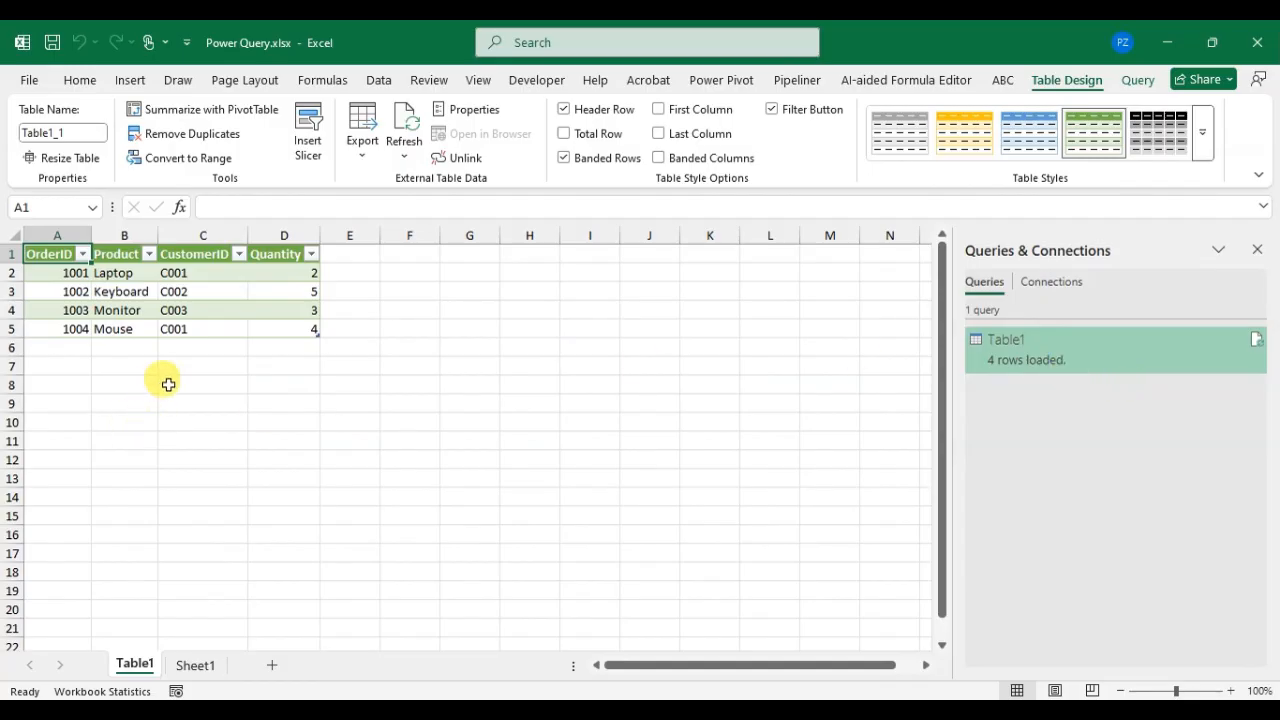
# Step: Import the customer table Table2 from Sheet1 into Power Query and load the query to a new worksheet
pyautogui.click(197, 667)
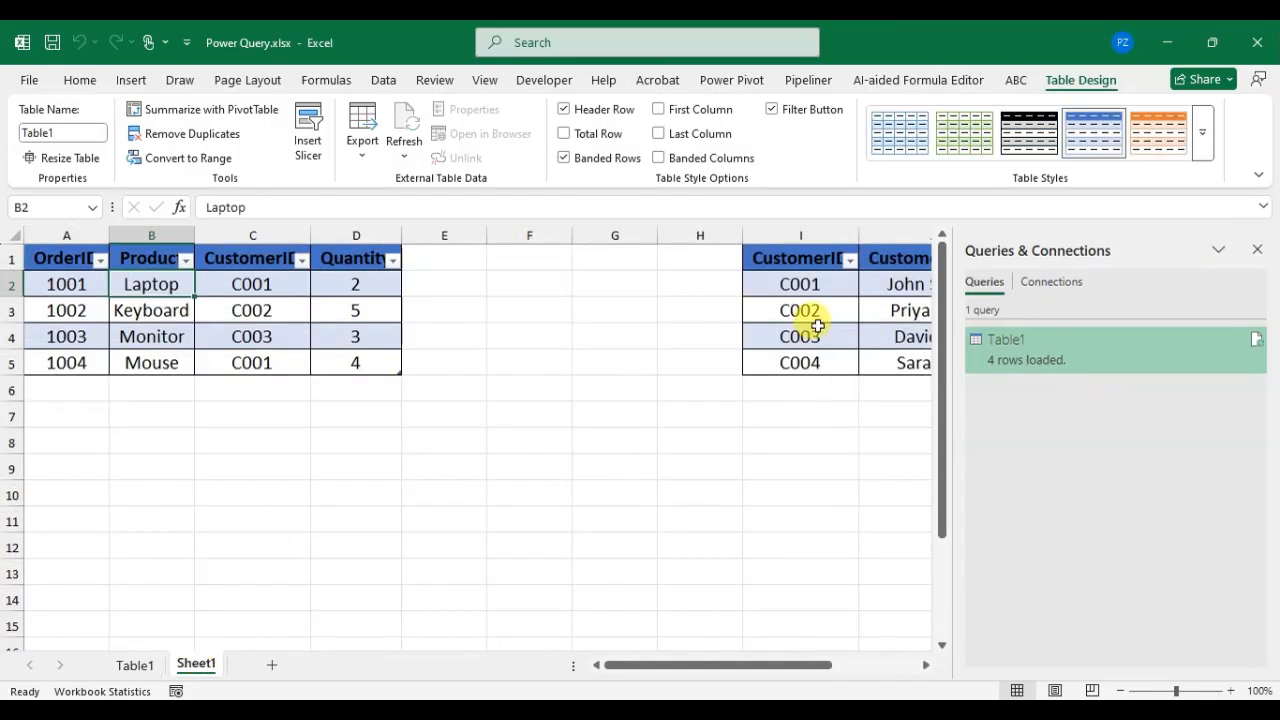
pyautogui.click(832, 303)
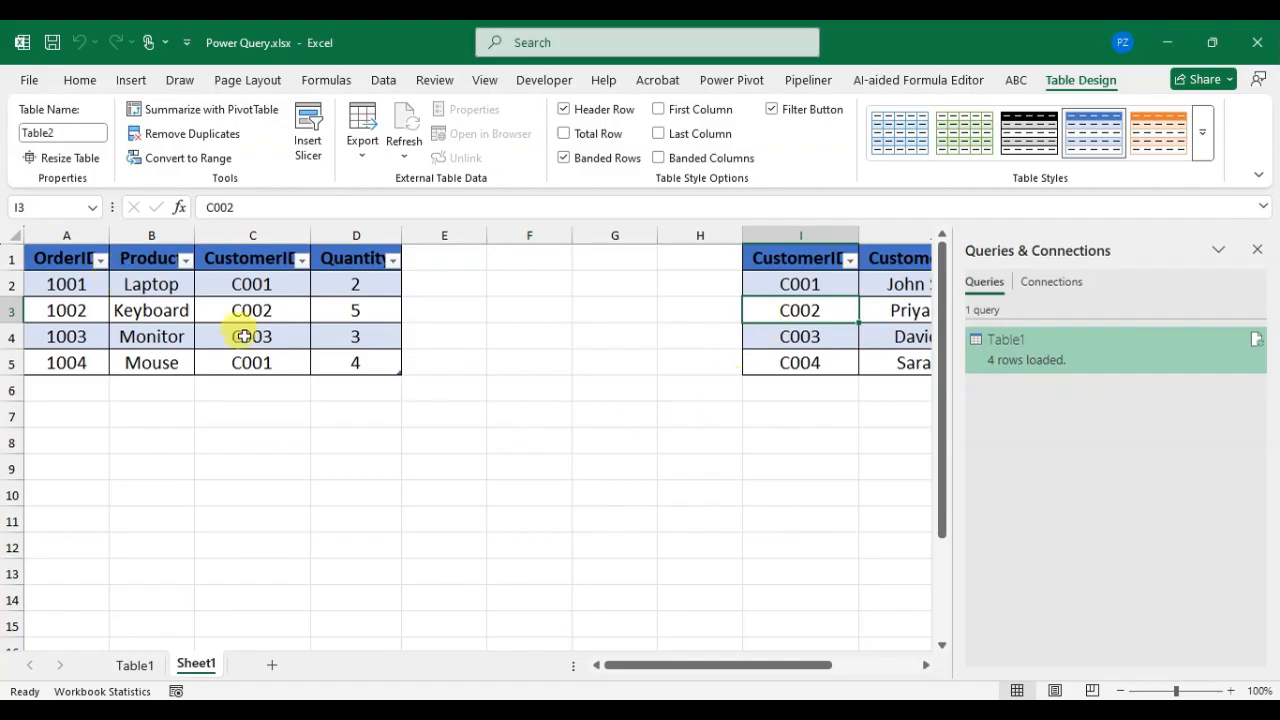
pyautogui.click(390, 84)
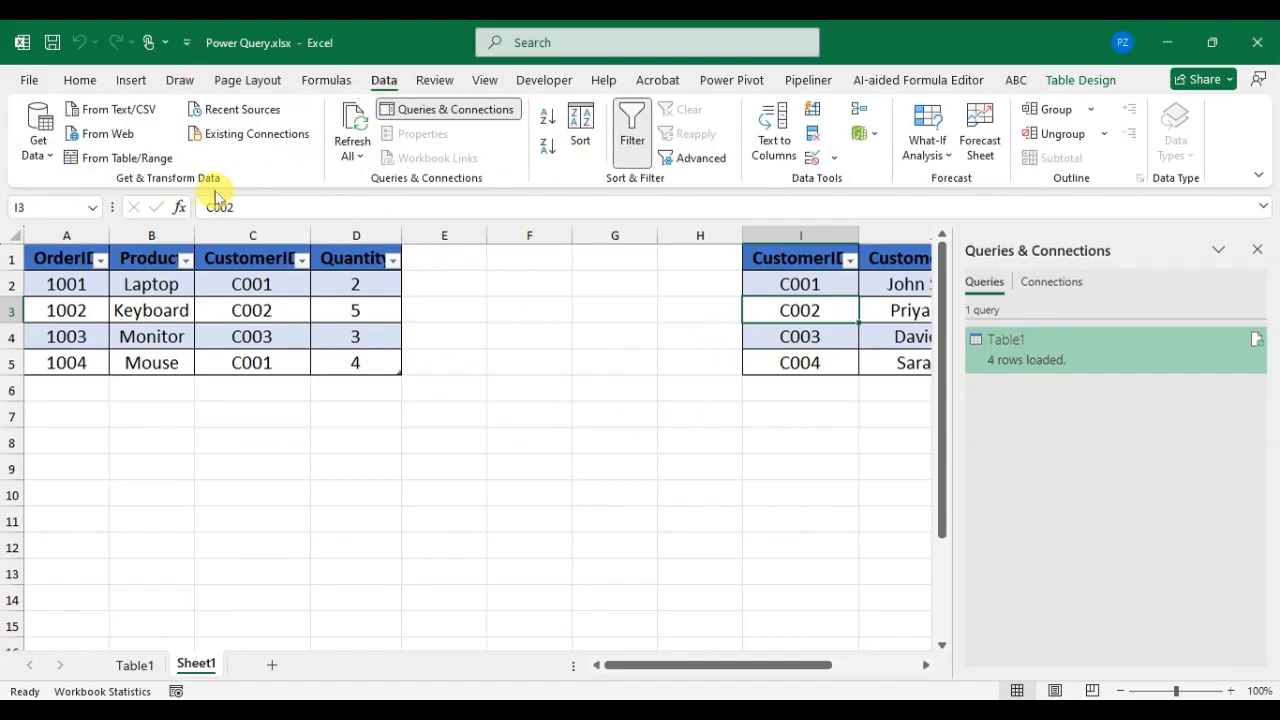
pyautogui.click(38, 140)
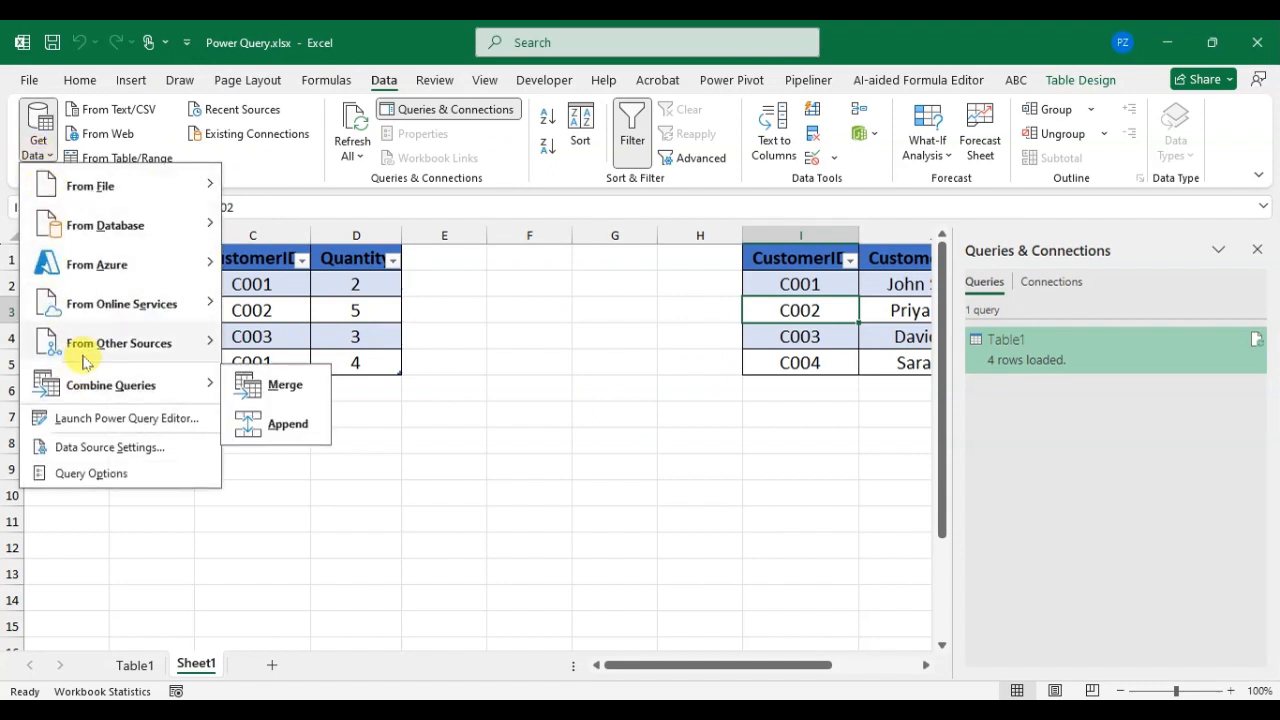
pyautogui.moveTo(68, 348)
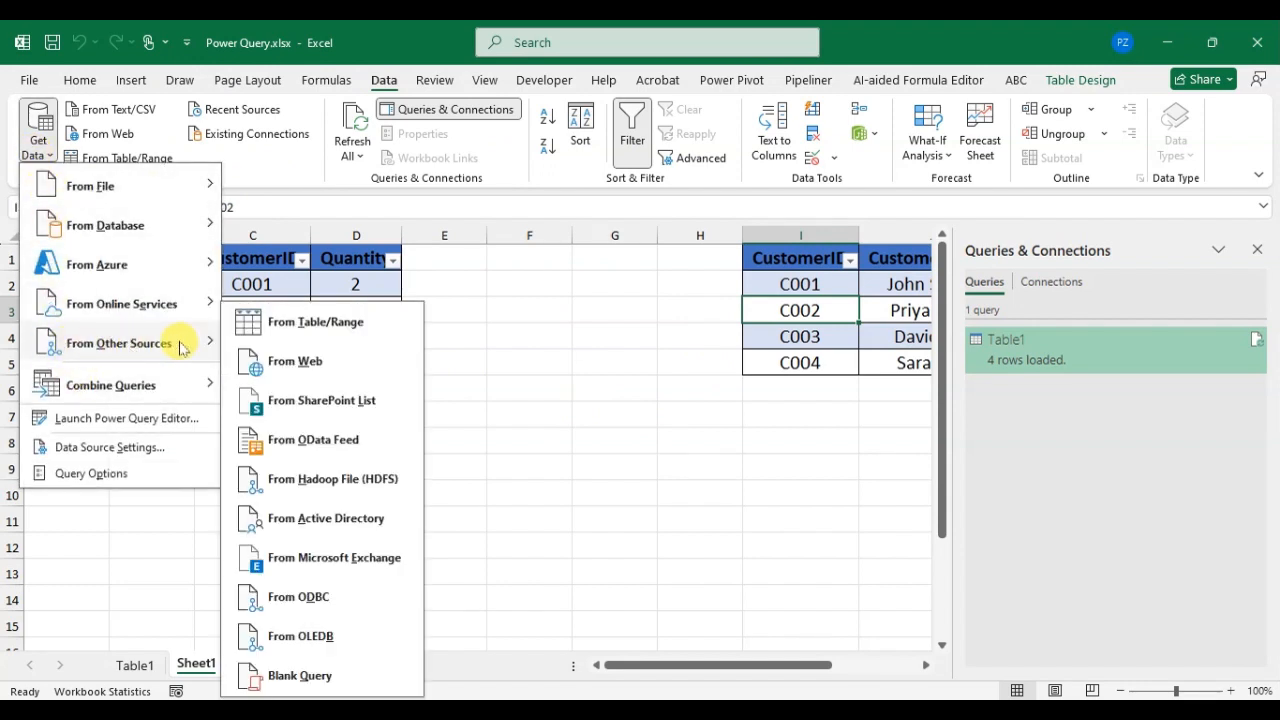
pyautogui.click(394, 326)
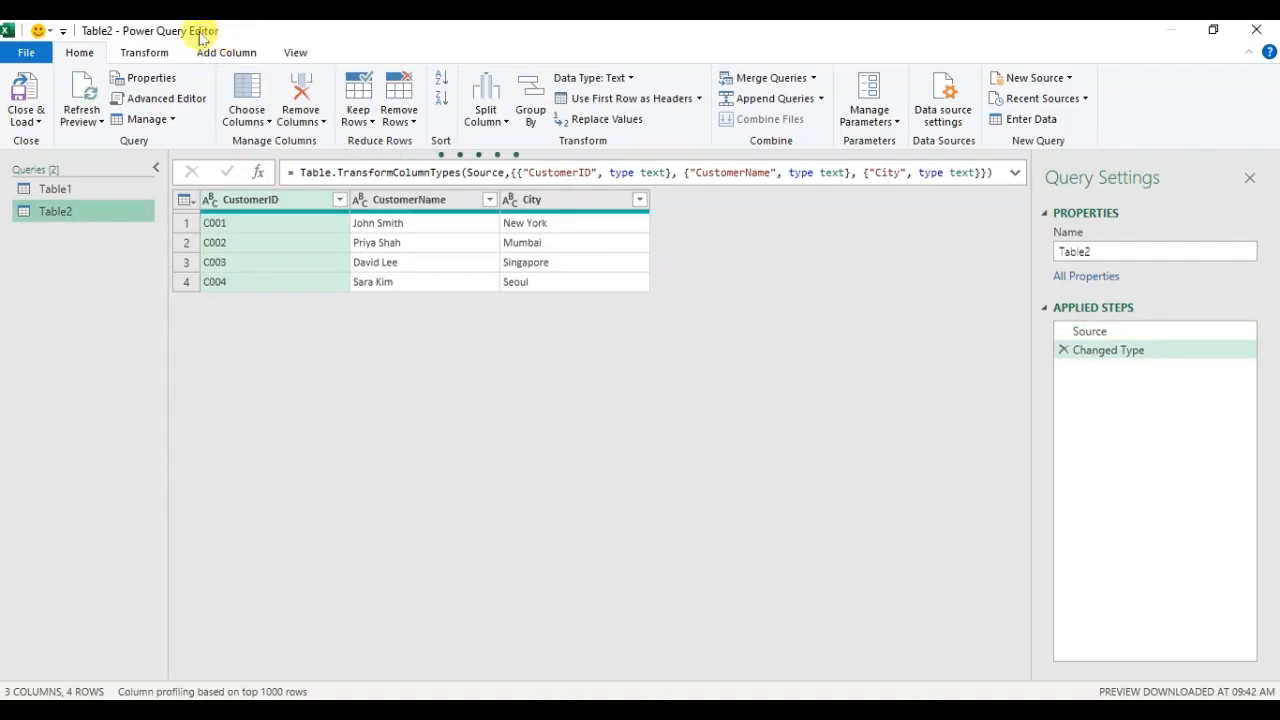
pyautogui.click(17, 97)
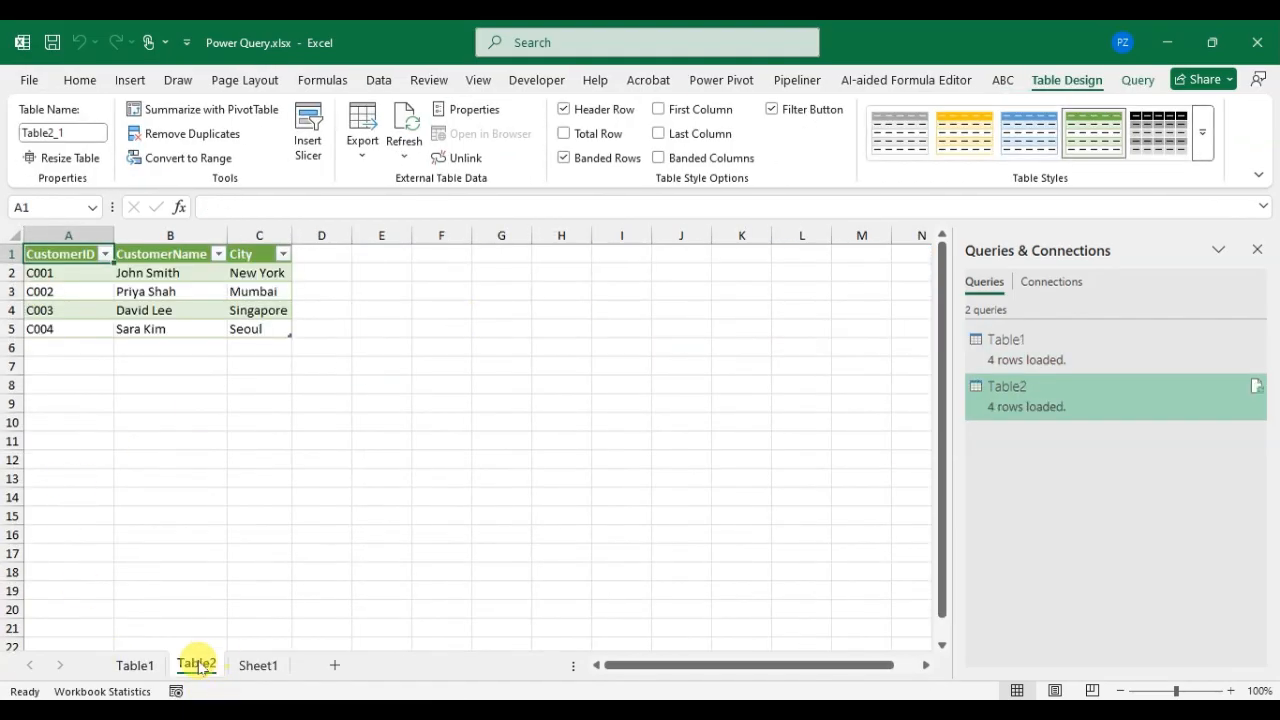
# Step: Start a Merge query from the Table1 sheet, with Table1 as the first table and Table2 as the second
pyautogui.click(135, 665)
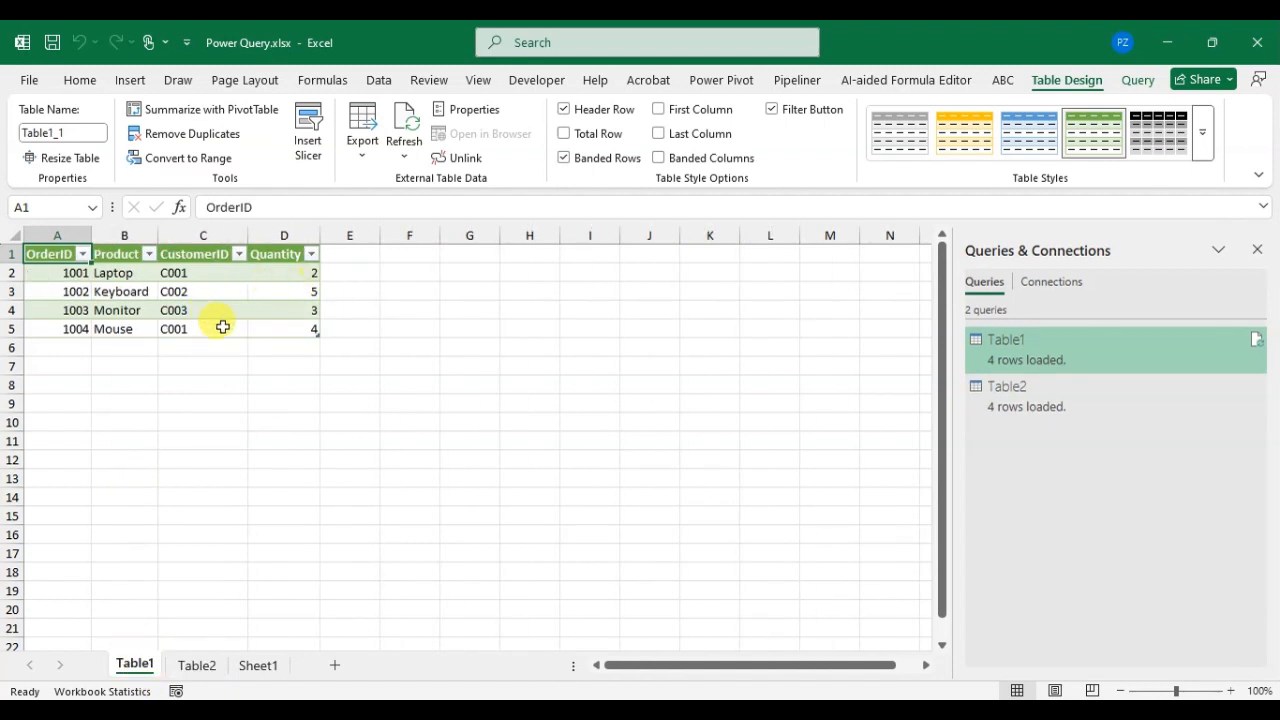
pyautogui.click(212, 294)
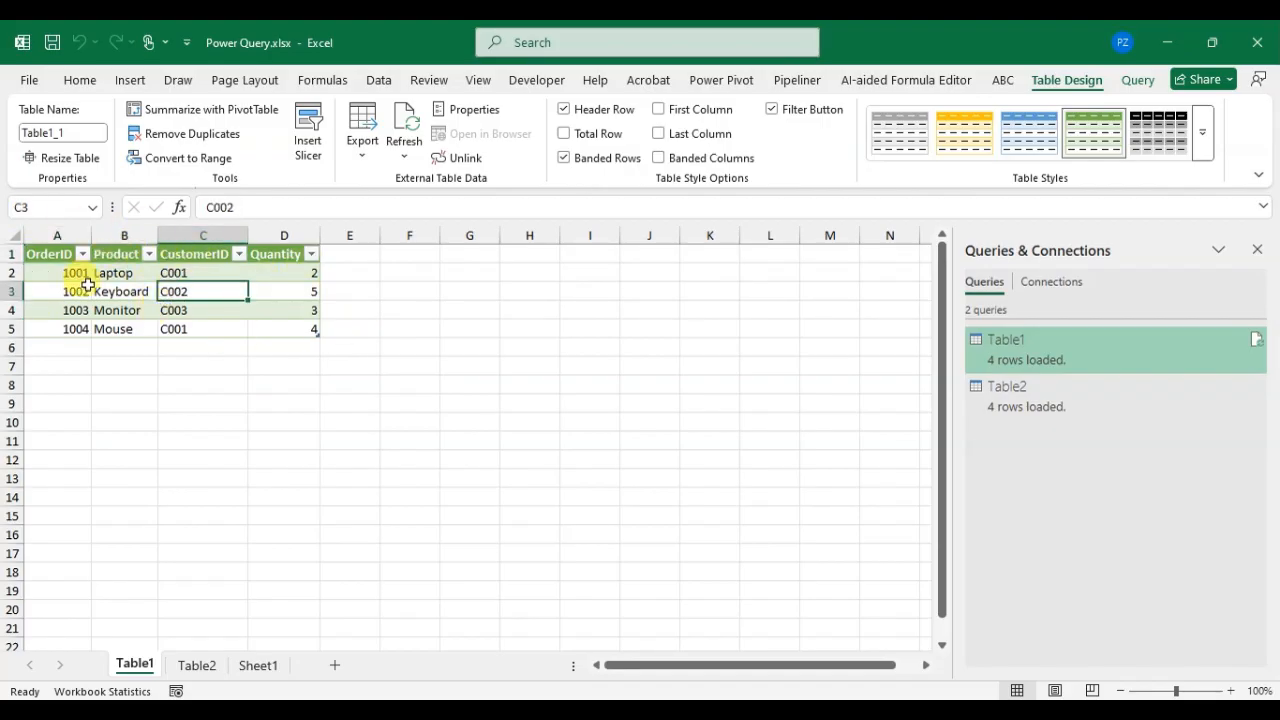
pyautogui.click(382, 82)
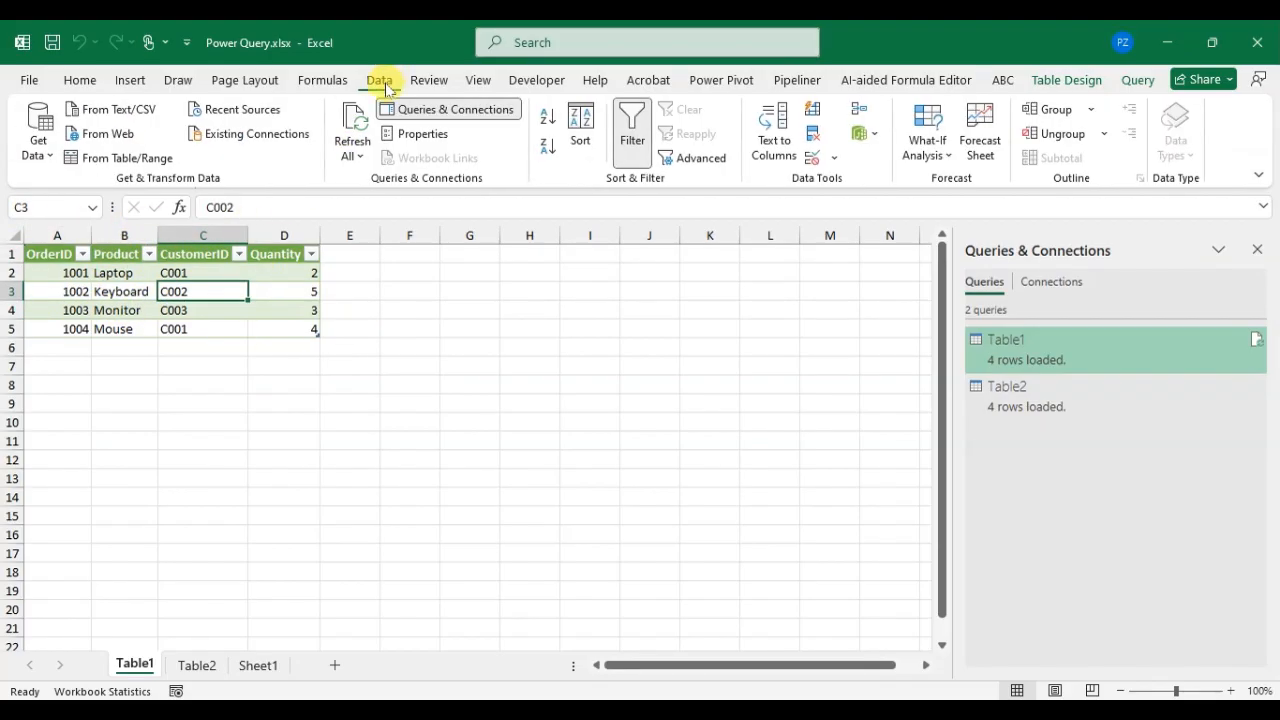
pyautogui.click(45, 156)
pyautogui.moveTo(56, 393)
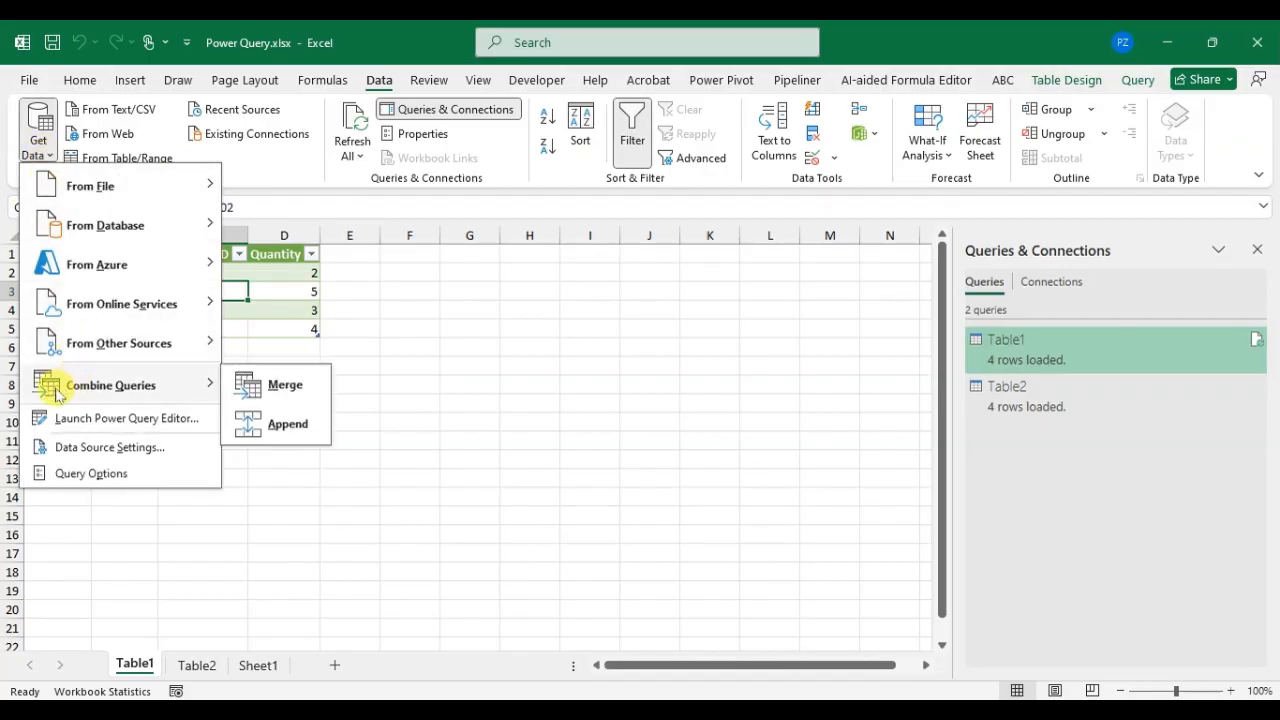
pyautogui.click(273, 387)
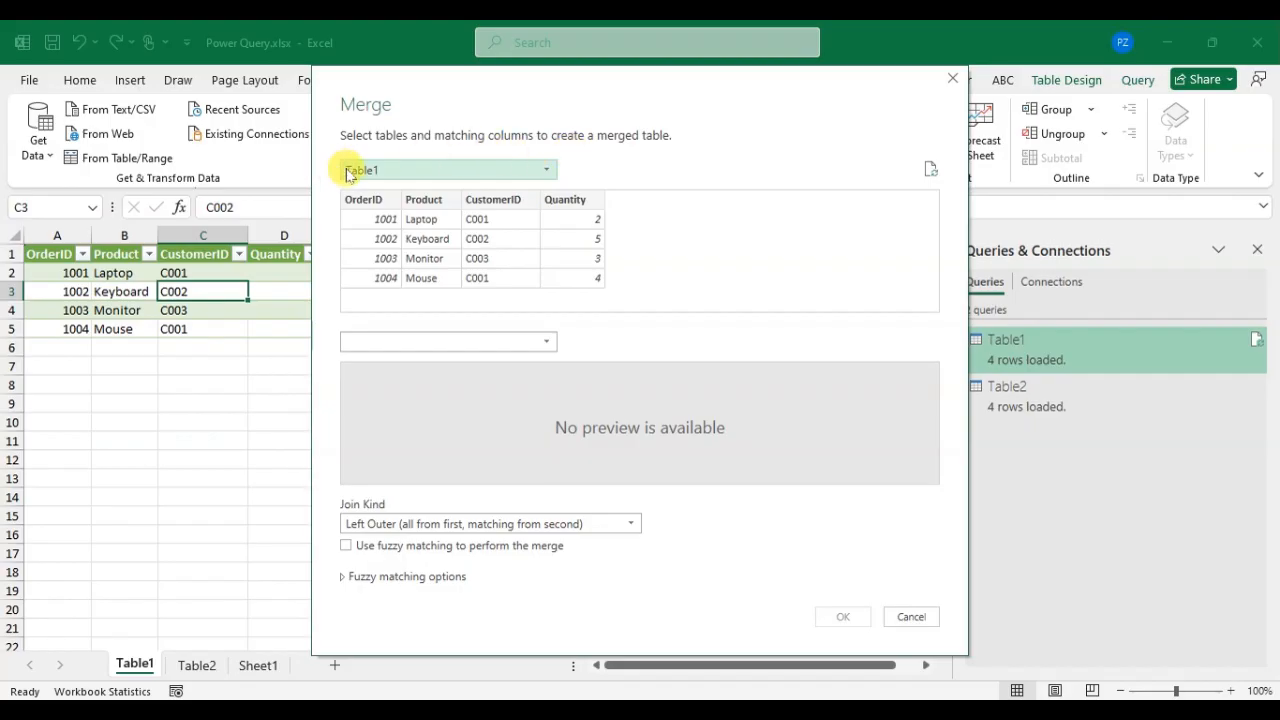
pyautogui.click(546, 172)
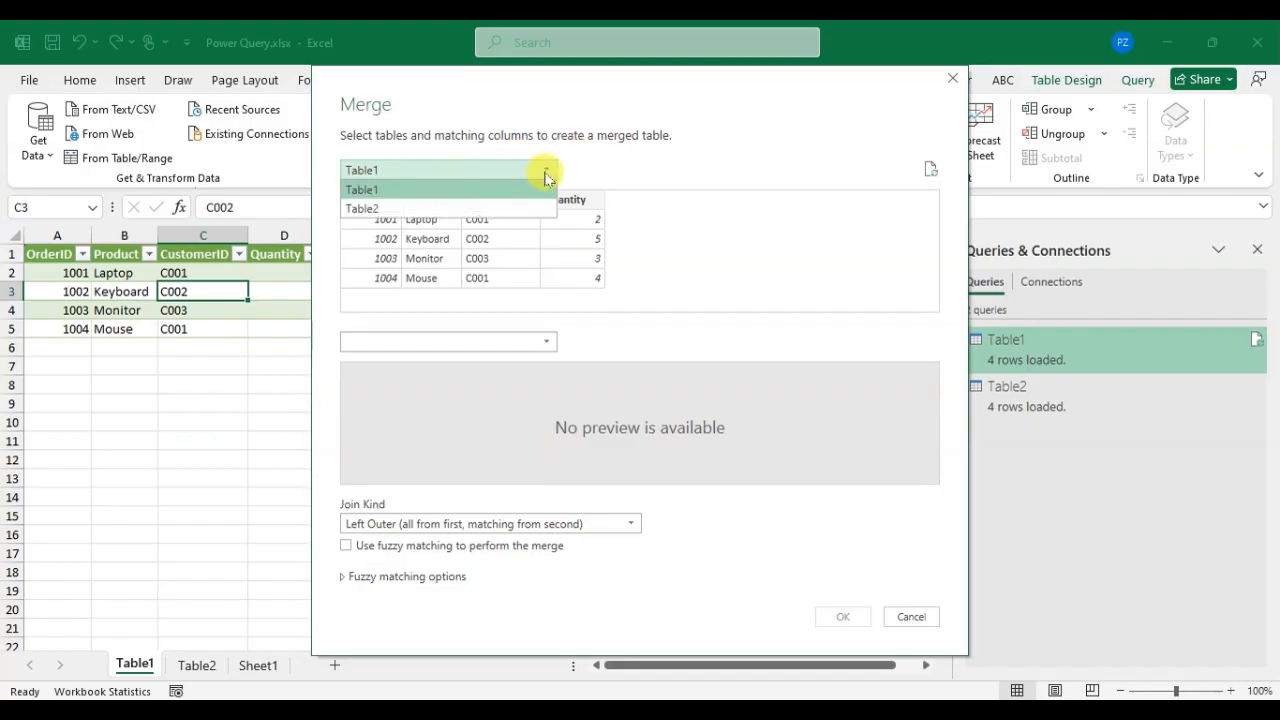
pyautogui.click(471, 190)
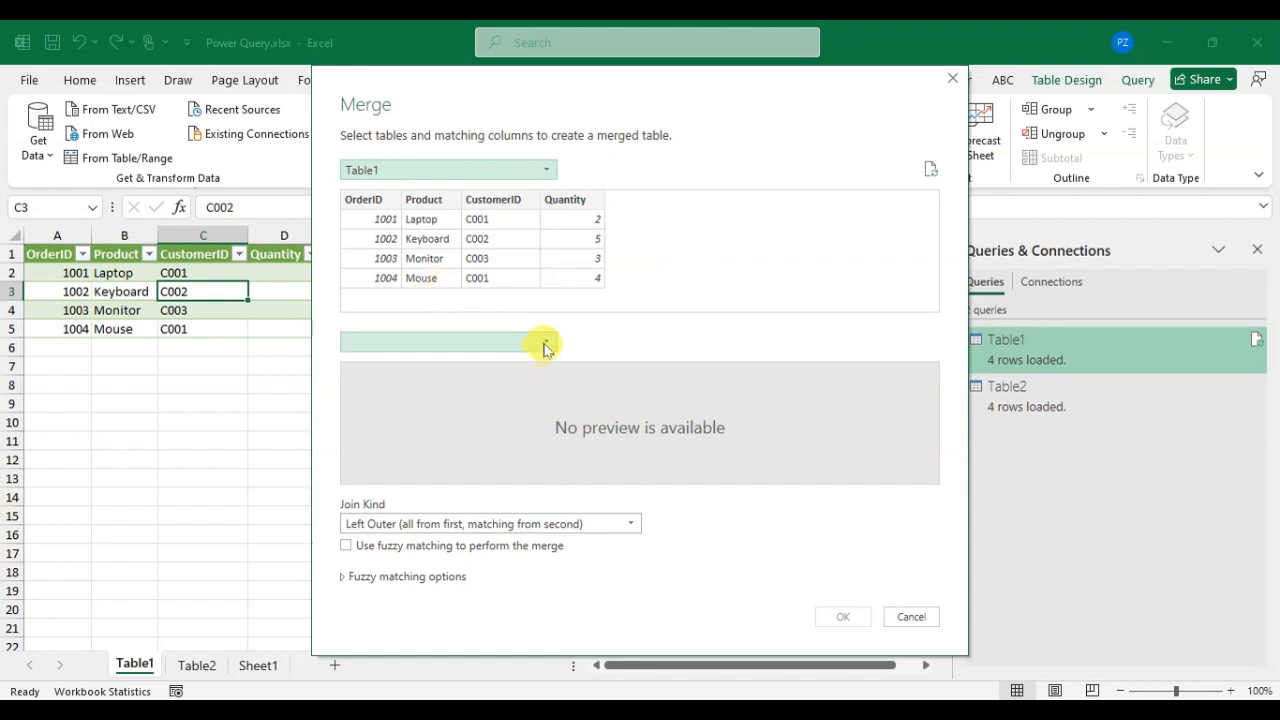
pyautogui.click(543, 342)
pyautogui.click(492, 381)
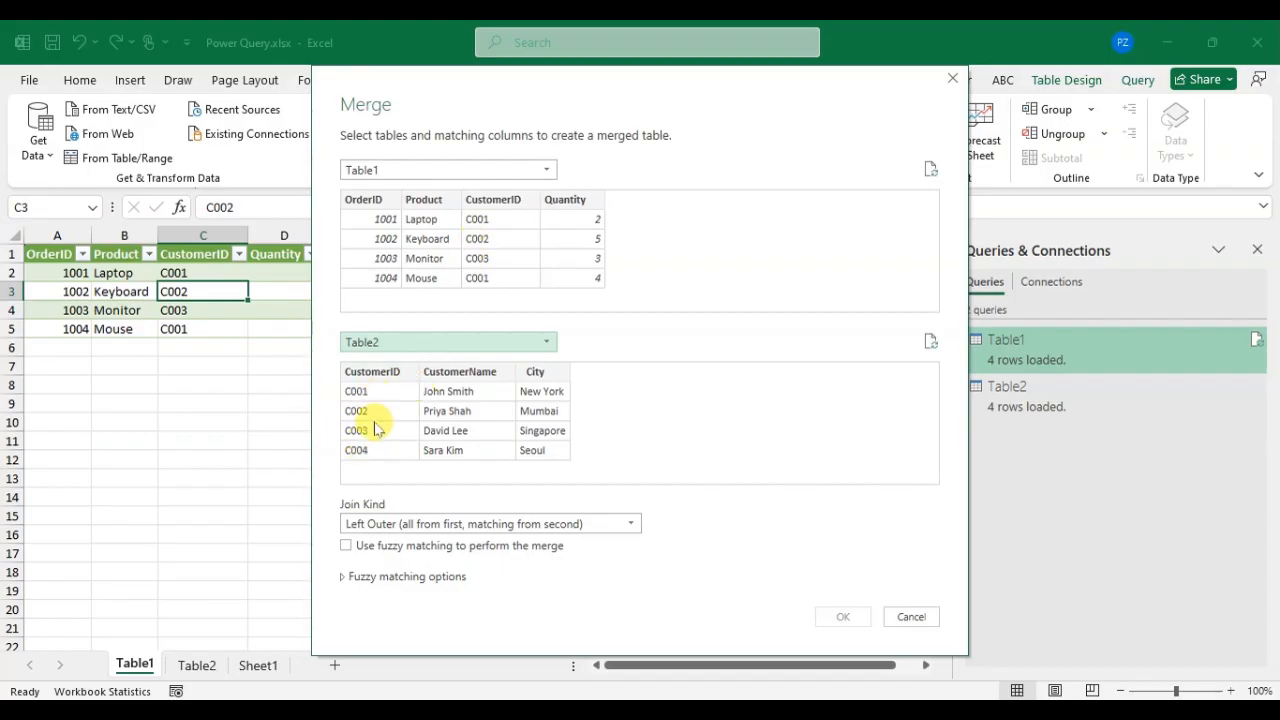
# Step: Match both tables on their CustomerID columns and create the merged query with the Left Outer join kind
pyautogui.click(510, 203)
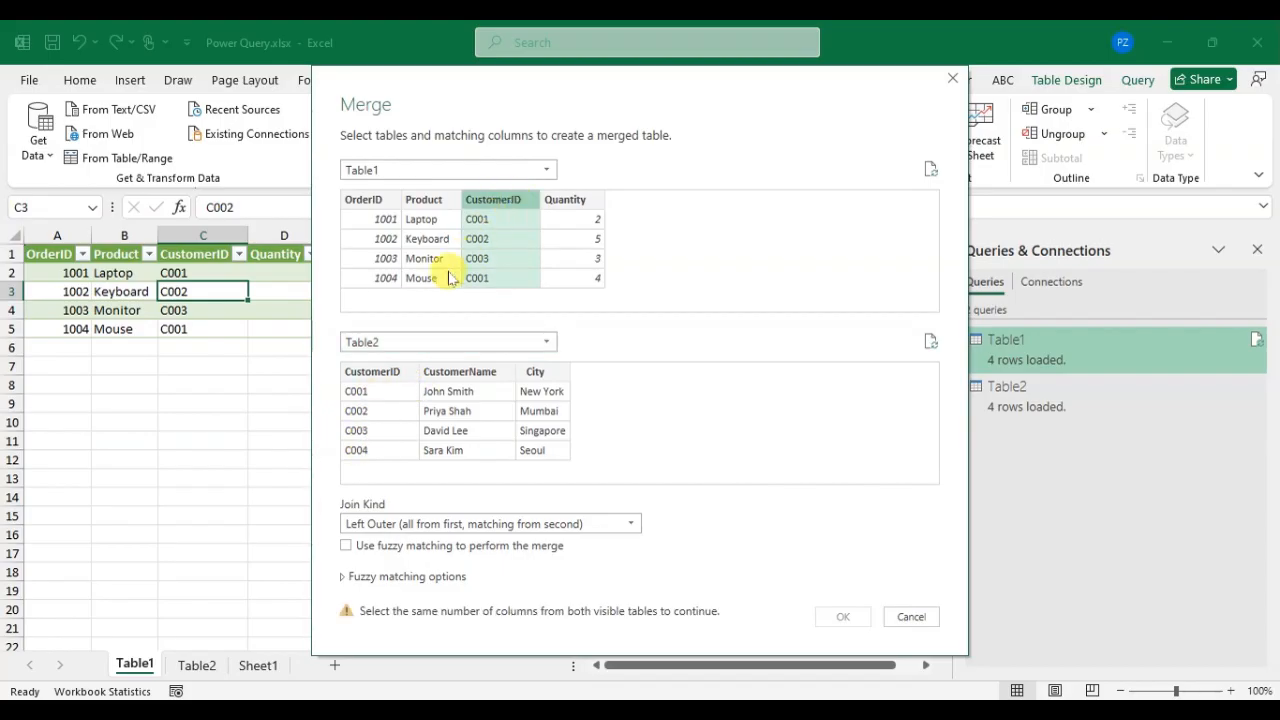
pyautogui.click(390, 378)
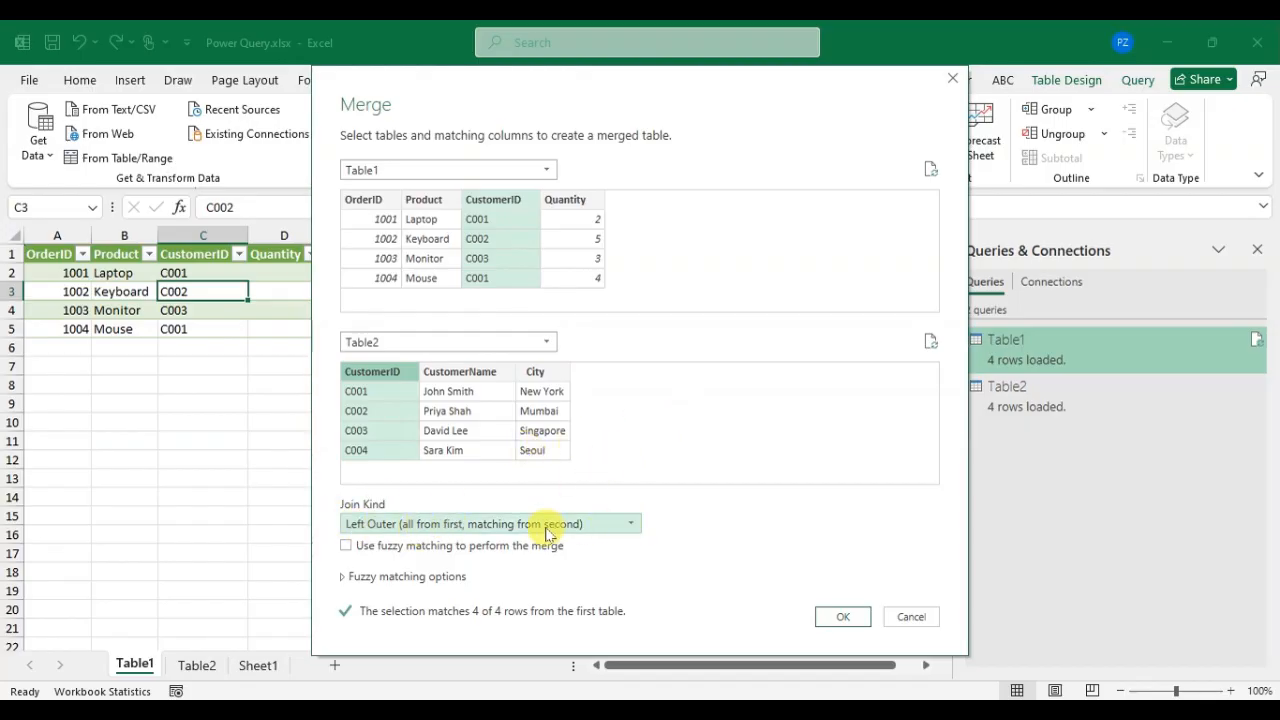
pyautogui.click(840, 617)
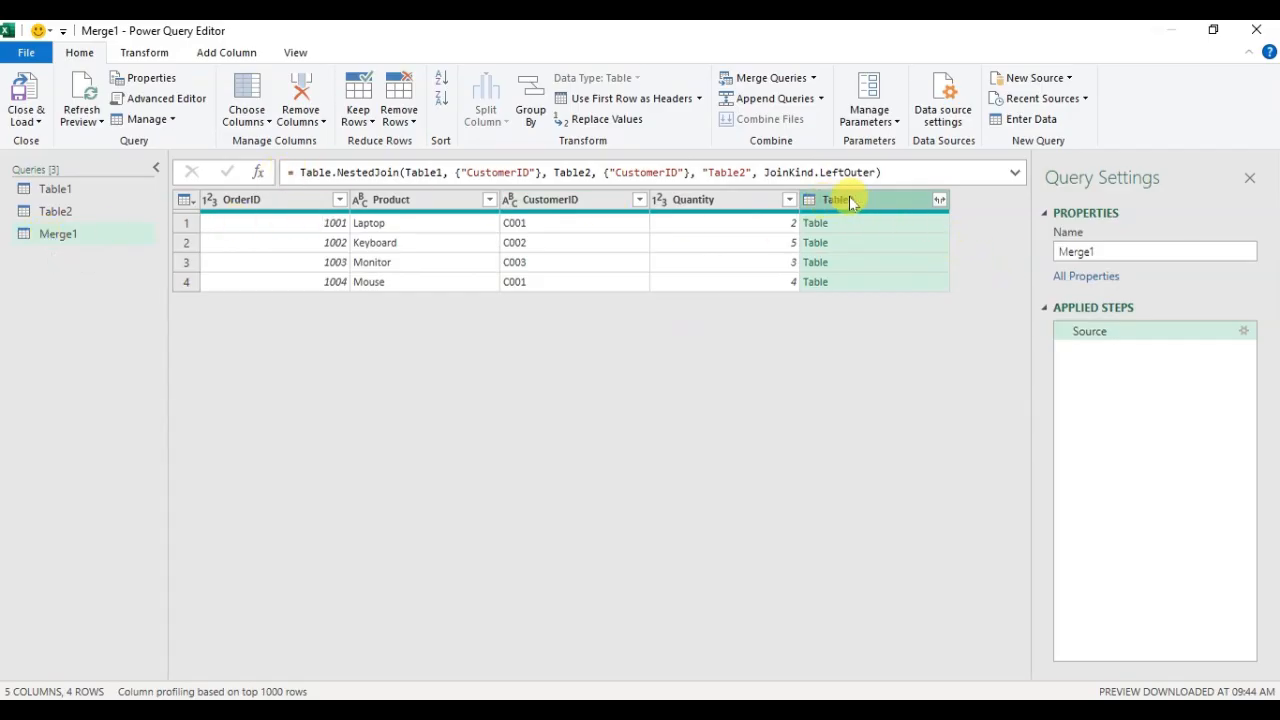
# Step: Expand the Table2 column with CustomerID, CustomerName and City, keeping the prefix, and load the merged query to a worksheet
pyautogui.click(940, 202)
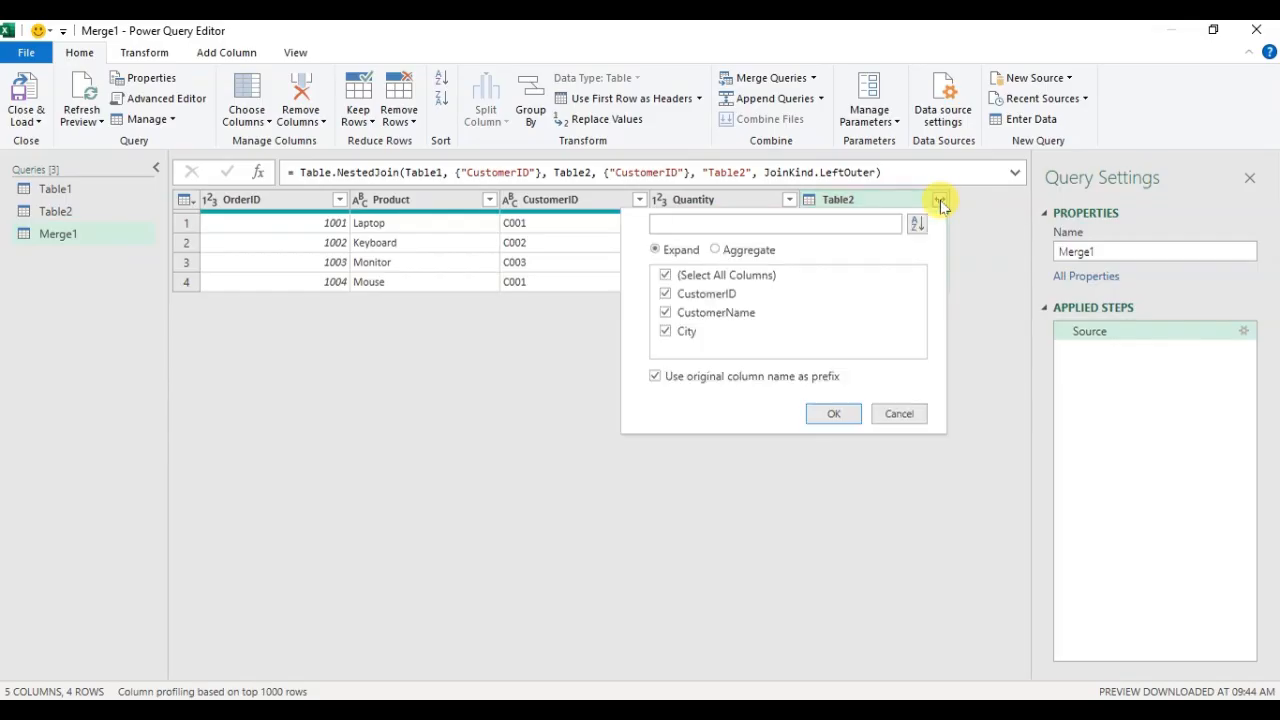
pyautogui.click(666, 250)
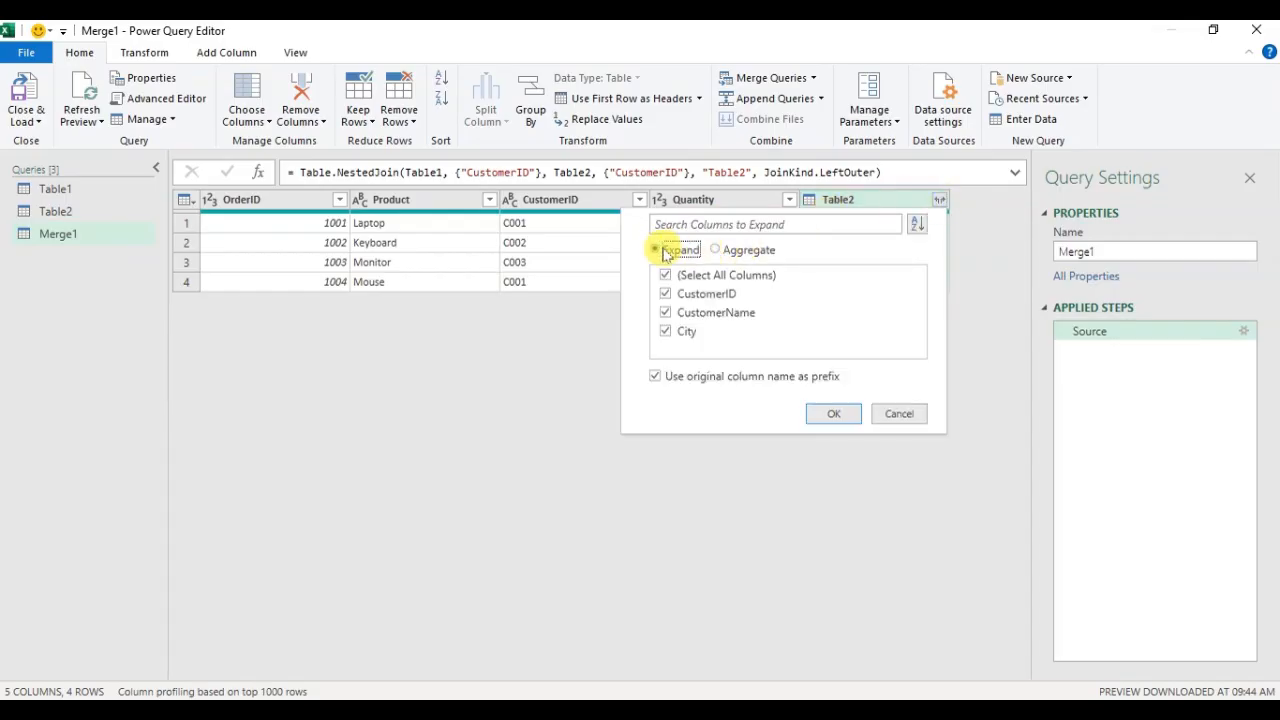
pyautogui.click(833, 414)
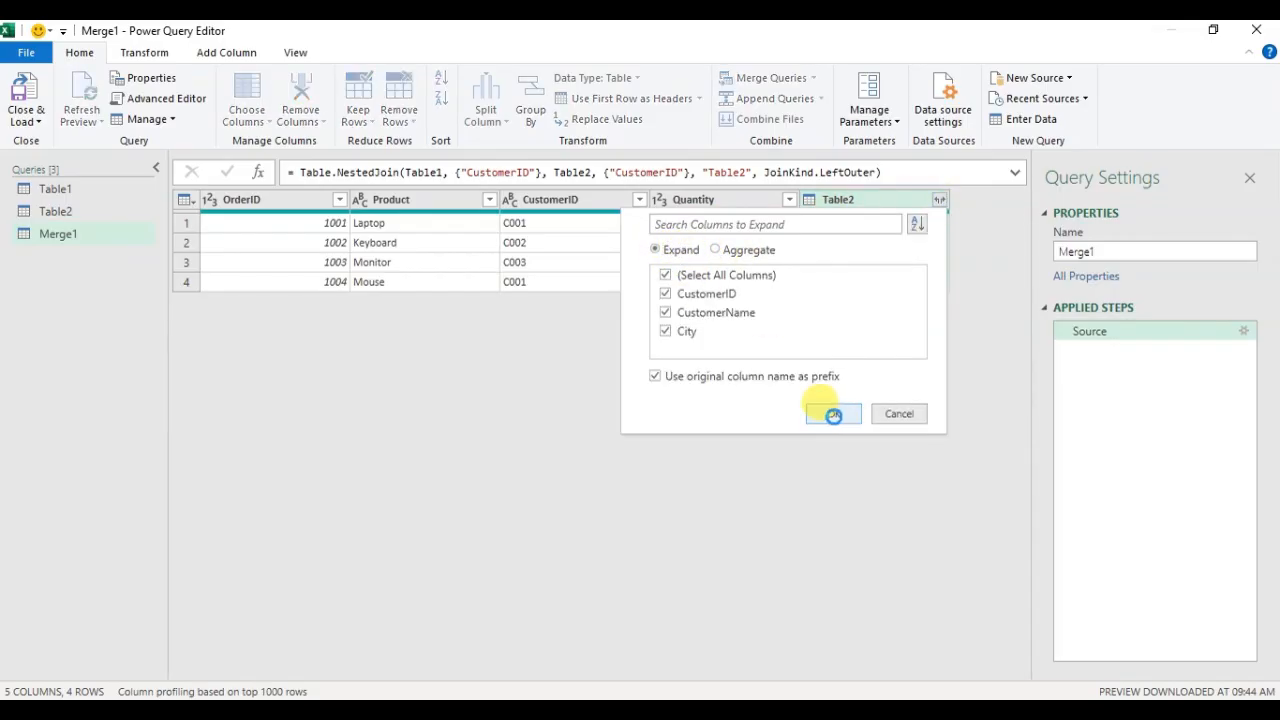
pyautogui.moveTo(638, 680)
pyautogui.mouseDown()
pyautogui.moveTo(882, 671)
pyautogui.moveTo(660, 674)
pyautogui.mouseUp()
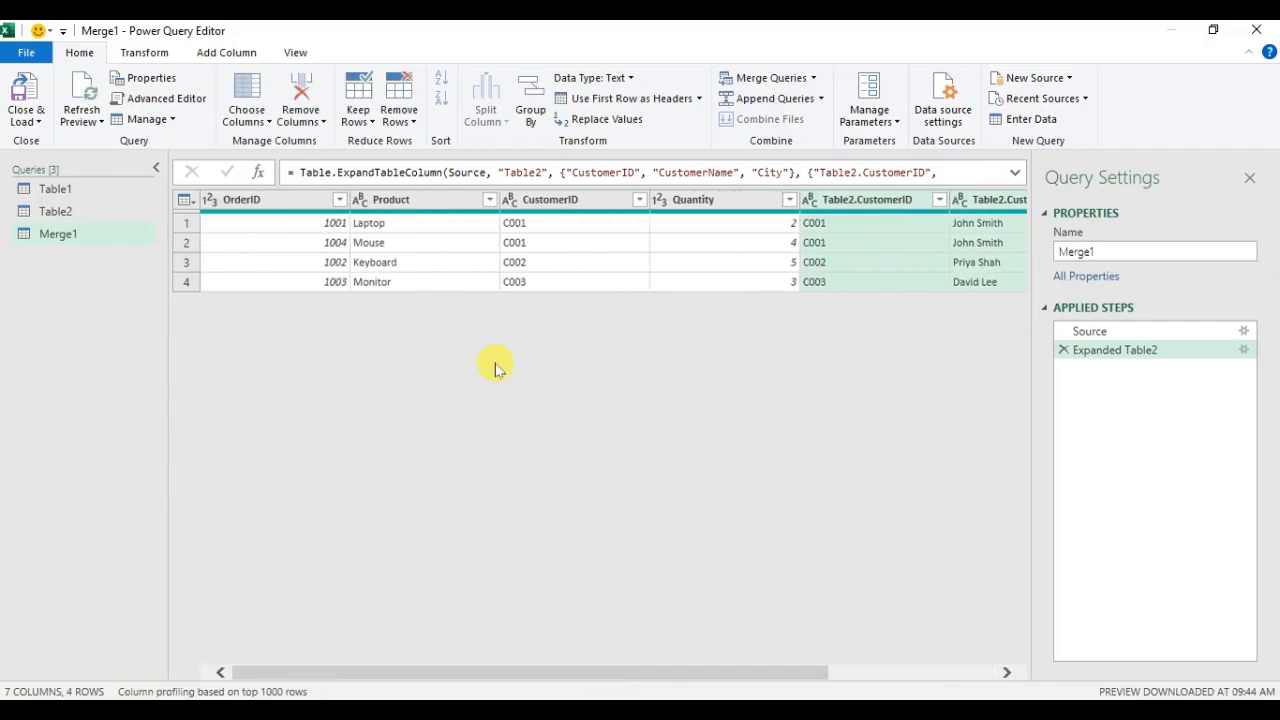
pyautogui.click(18, 106)
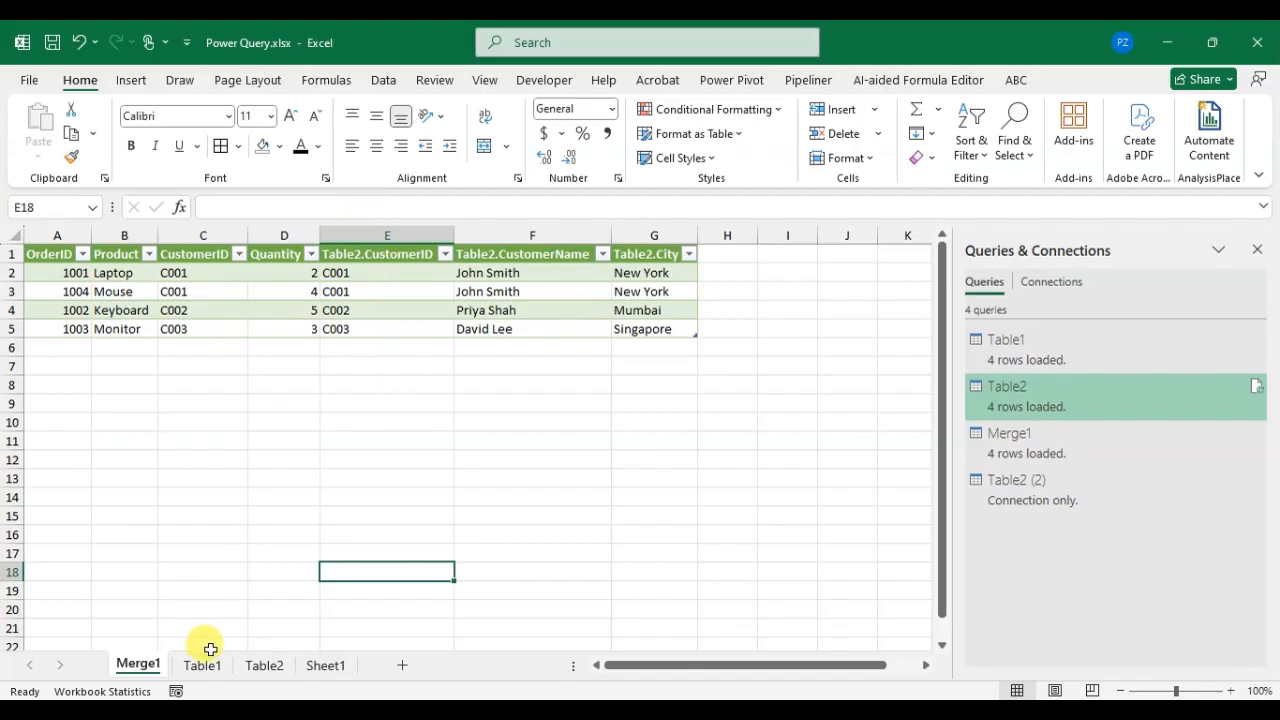
# Step: Compare the customer IDs in the Table1 and Table2 sheets with those in the Merge1 result
pyautogui.click(204, 667)
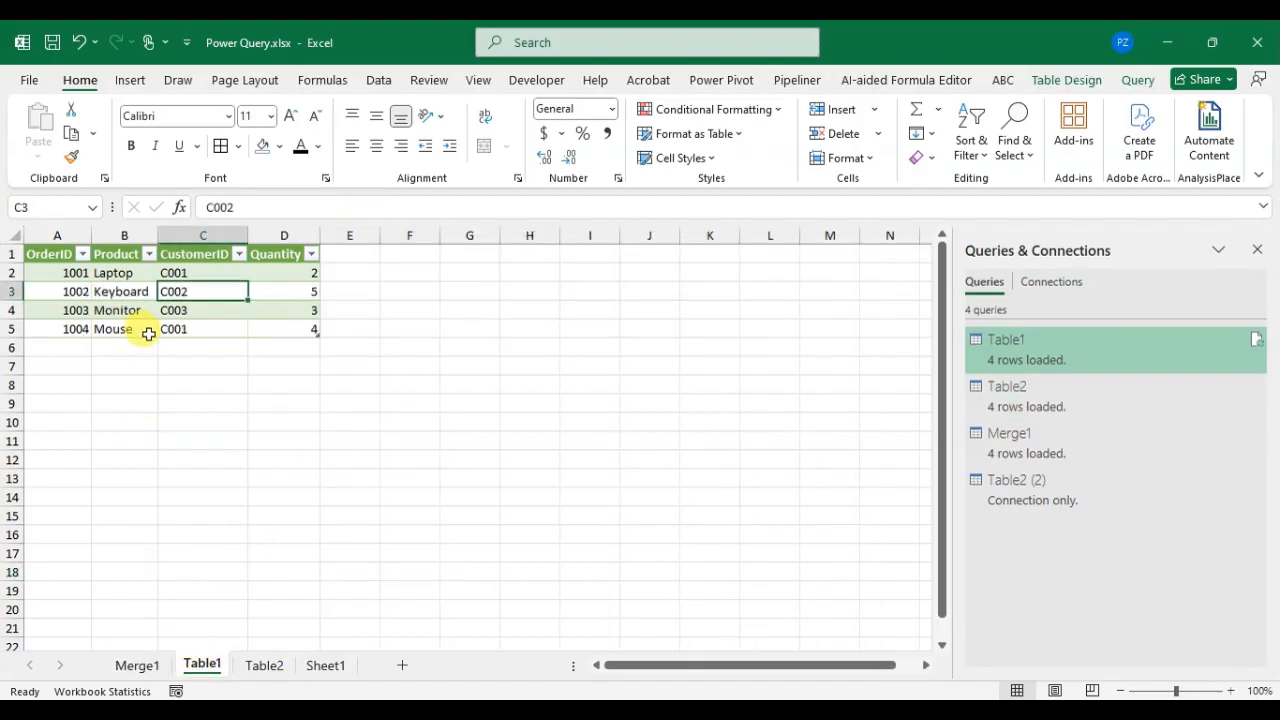
pyautogui.click(268, 668)
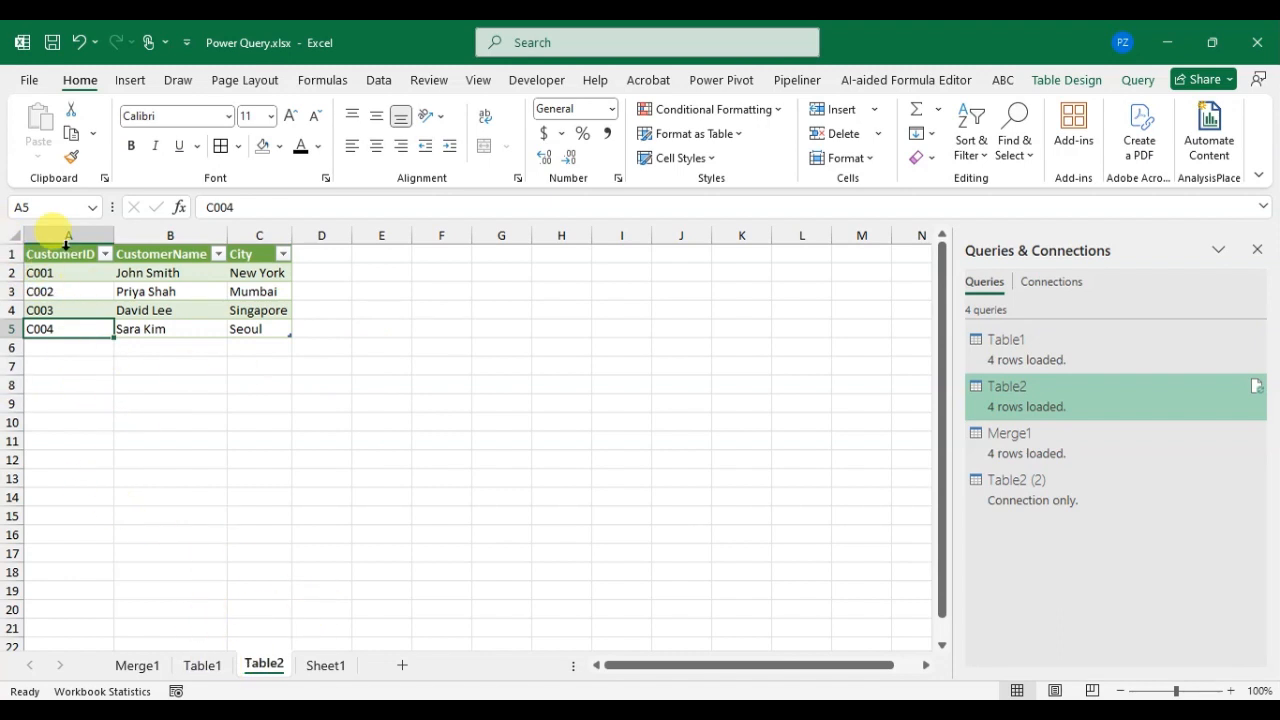
pyautogui.click(202, 665)
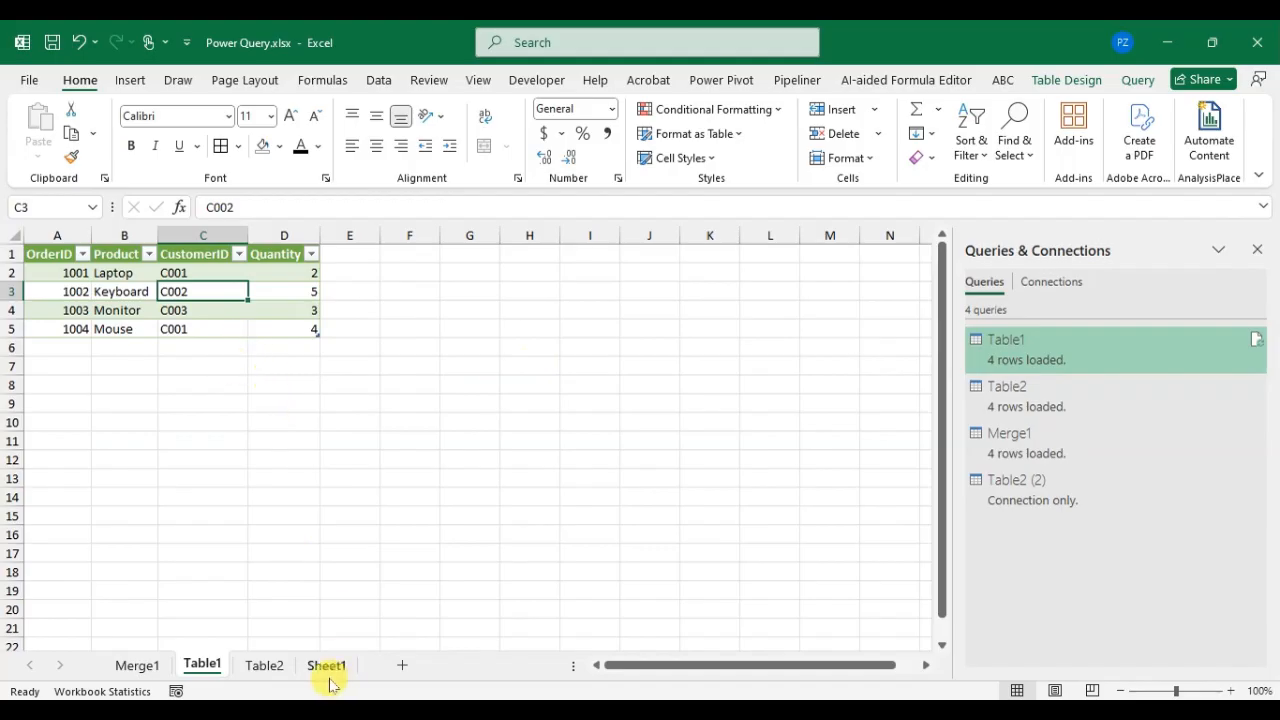
pyautogui.click(264, 665)
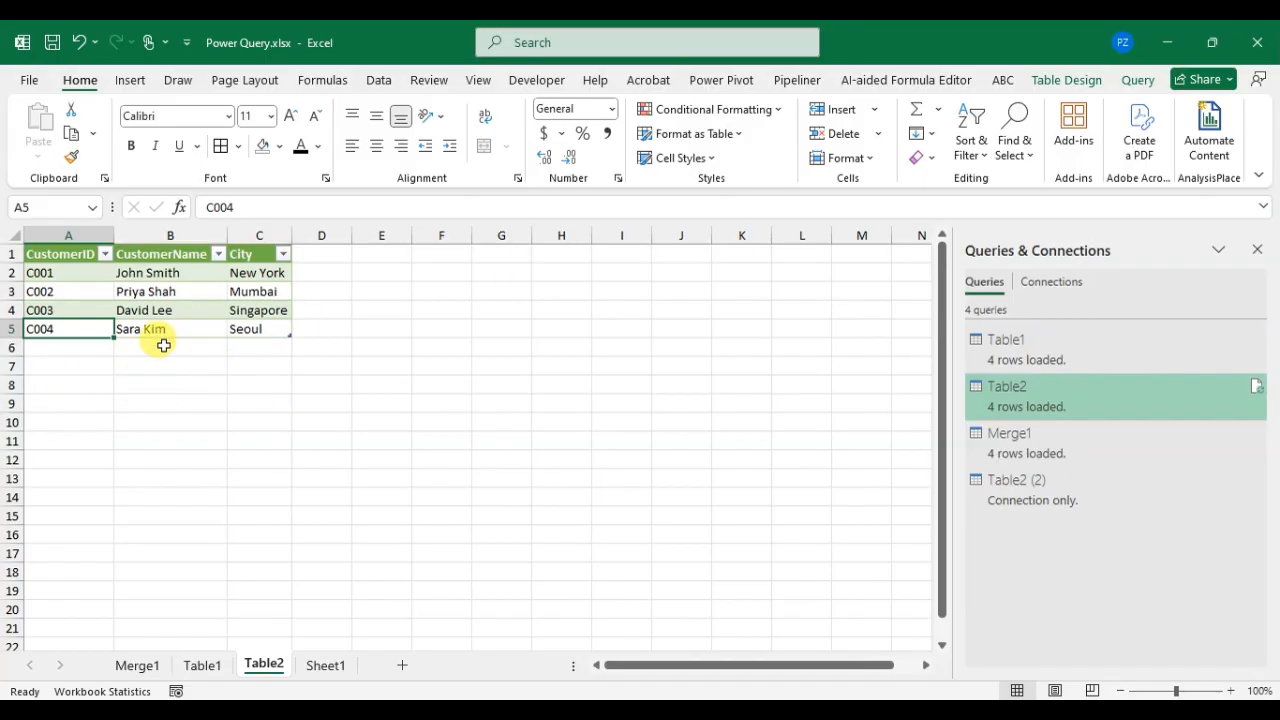
pyautogui.click(138, 665)
# Step: Start another Merge query from the Table1 sheet, combining Table1 with Table2
pyautogui.click(203, 665)
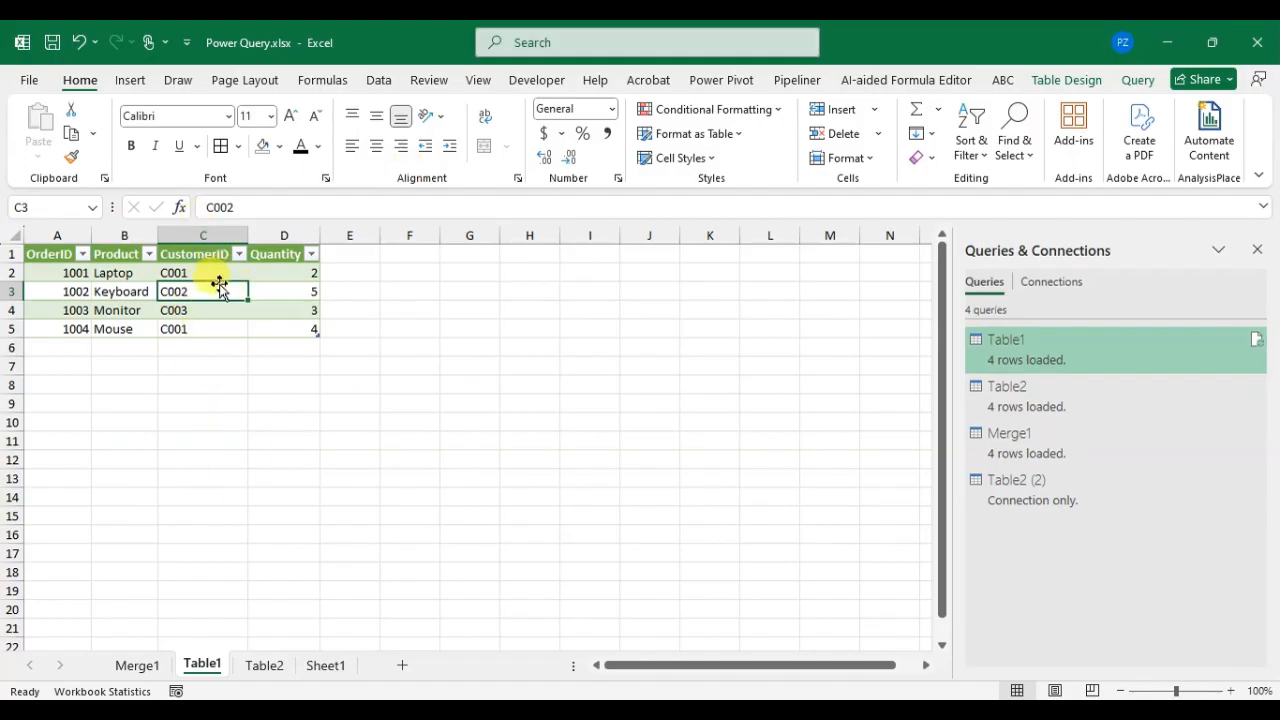
pyautogui.click(374, 82)
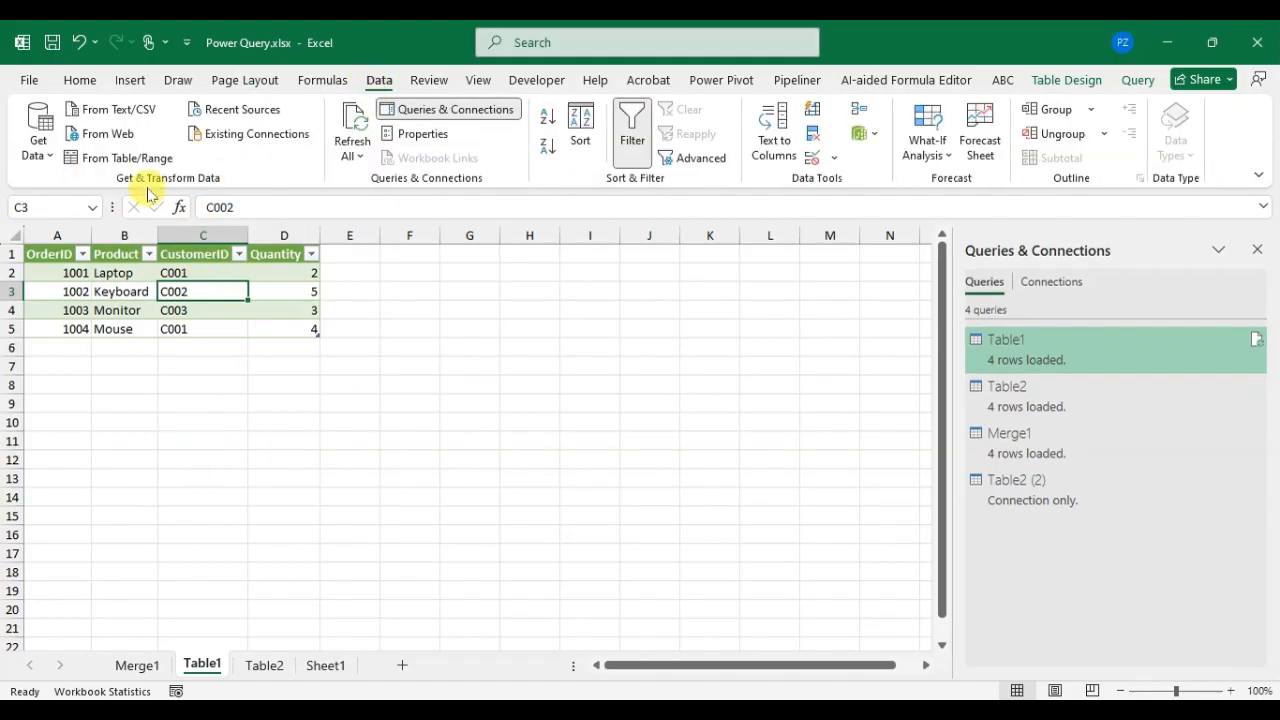
pyautogui.click(52, 159)
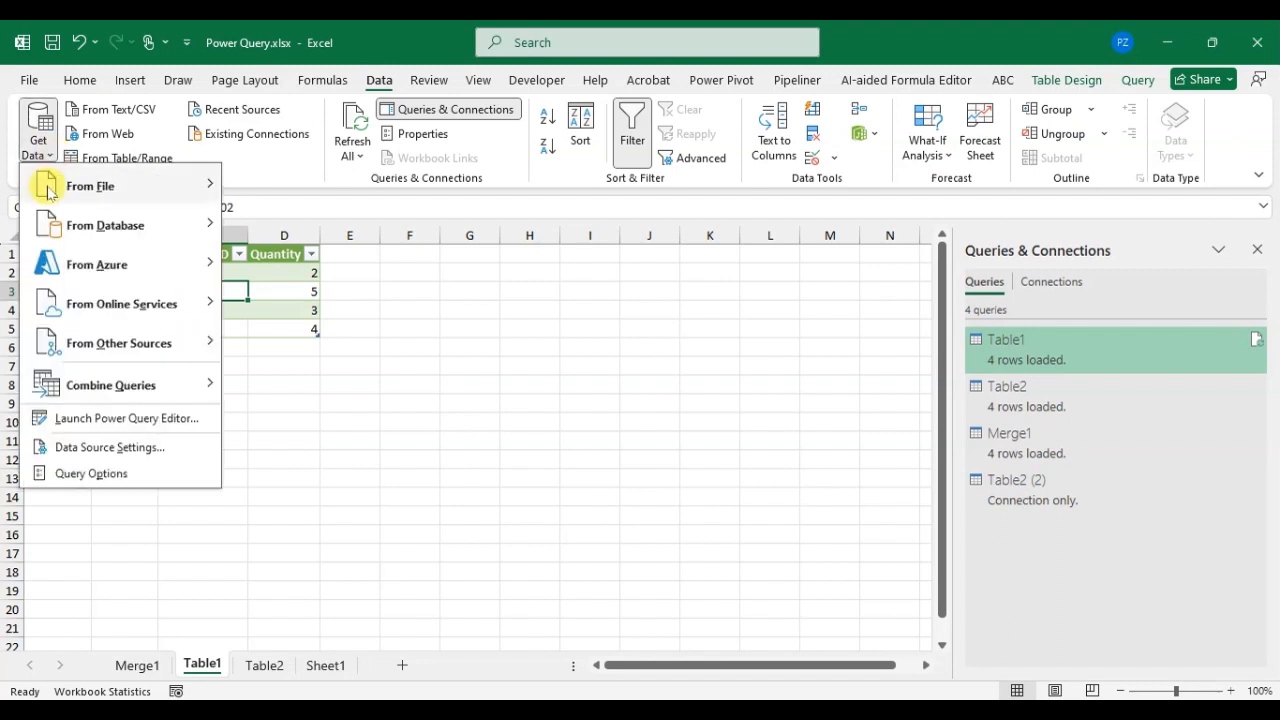
pyautogui.moveTo(152, 390)
pyautogui.click(282, 385)
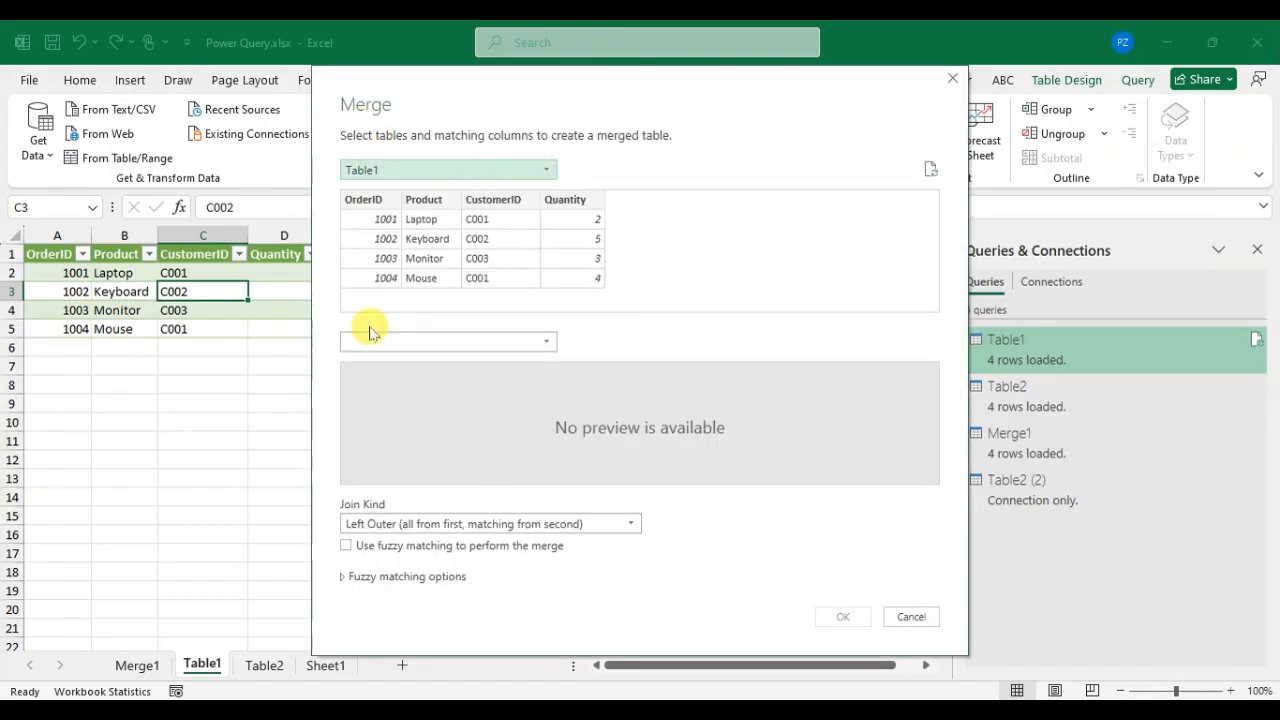
pyautogui.click(514, 341)
pyautogui.click(388, 398)
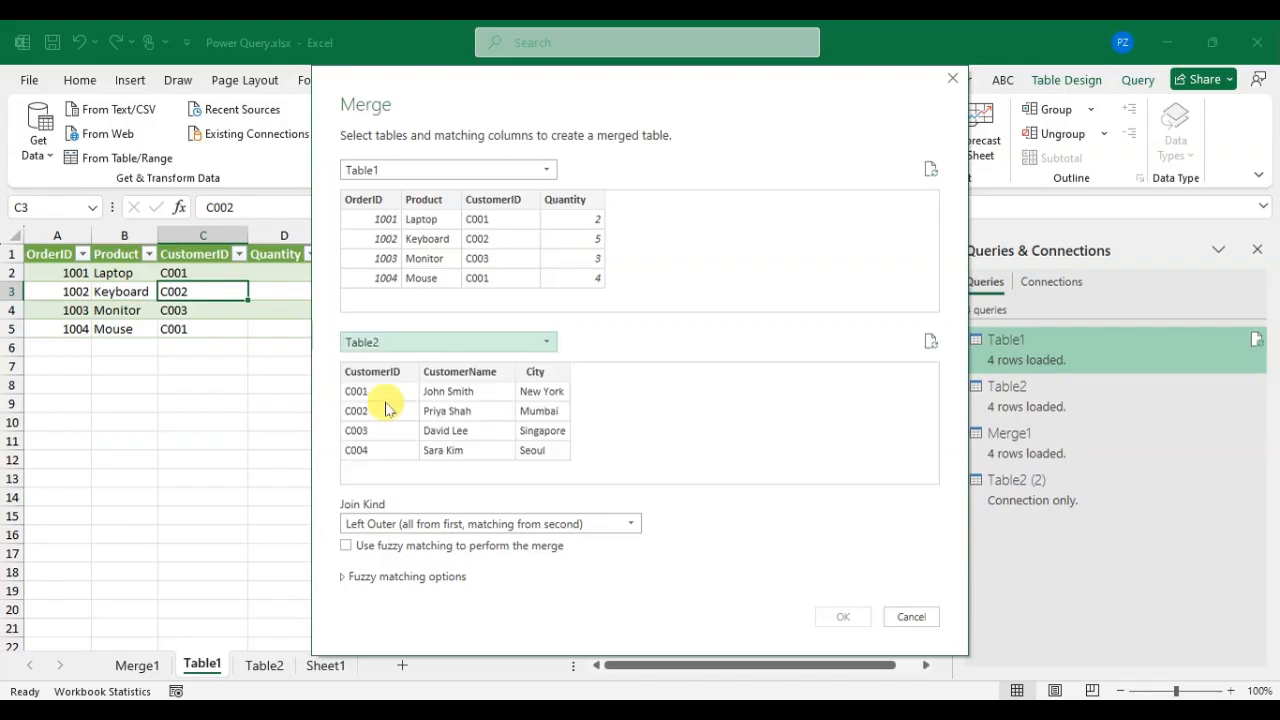
# Step: Match the tables on CustomerID and create the merged query with the Full Outer (all rows from both) join kind
pyautogui.click(493, 199)
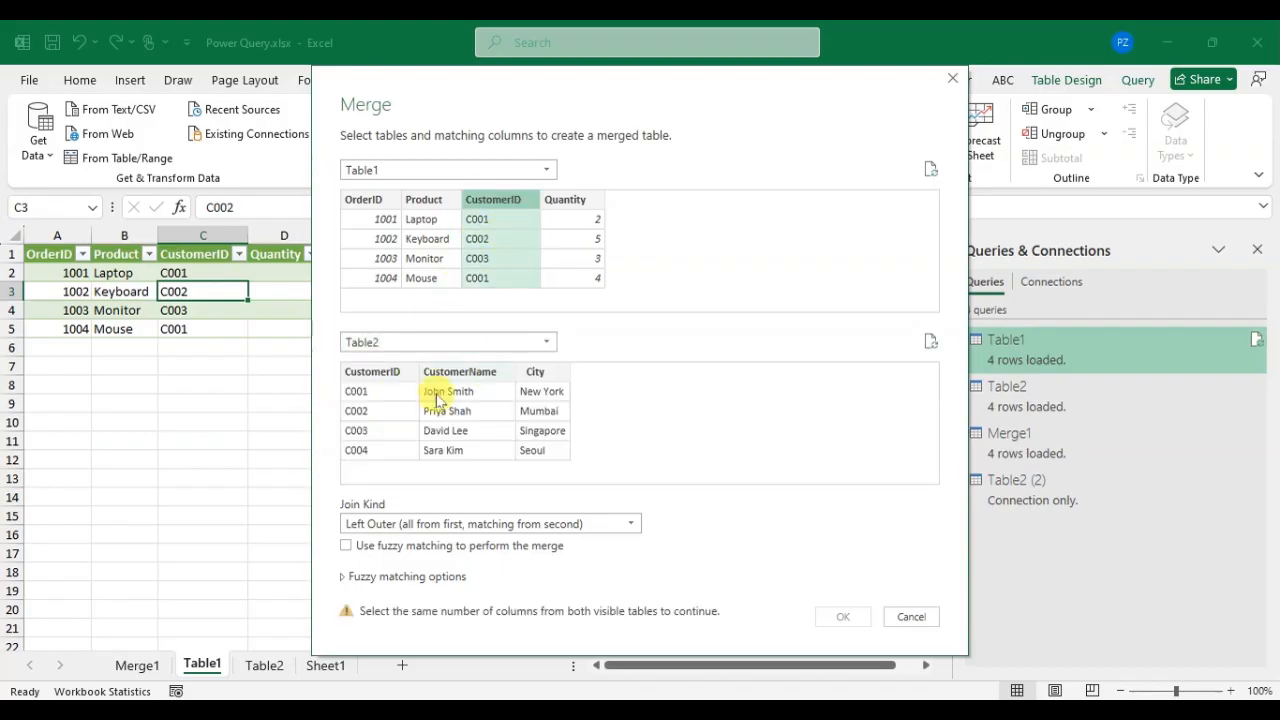
pyautogui.click(362, 392)
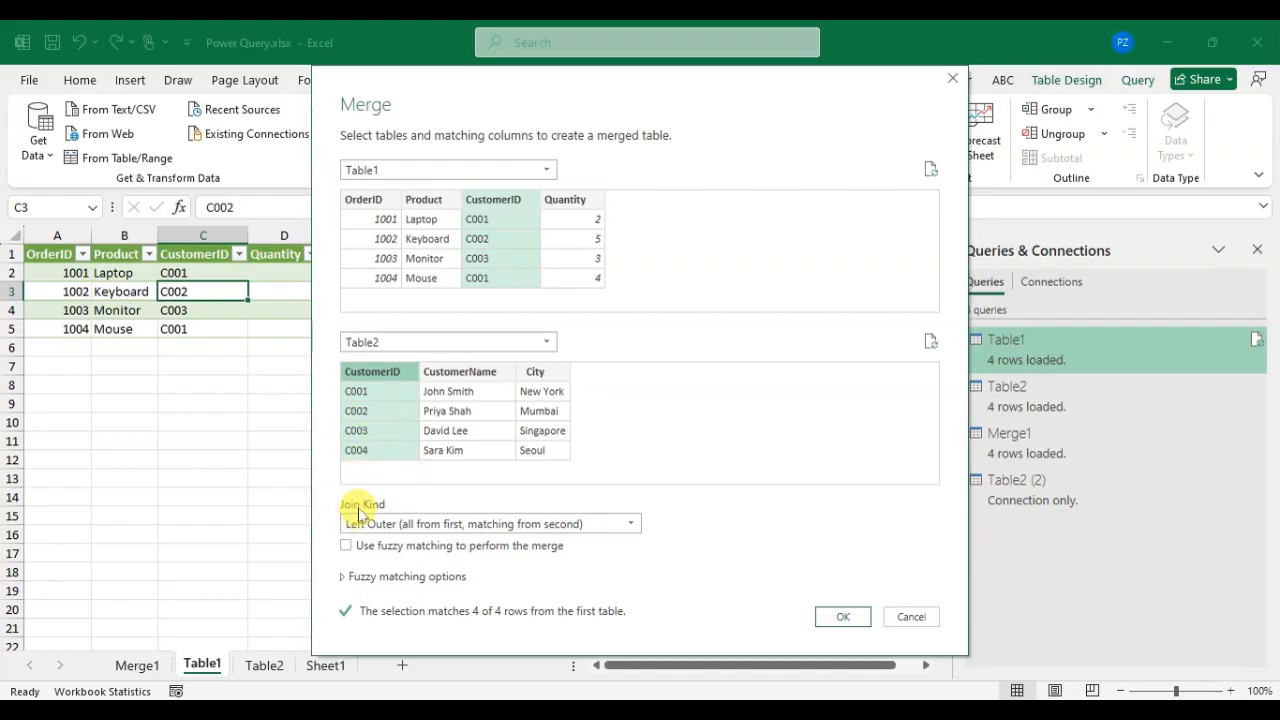
pyautogui.click(620, 530)
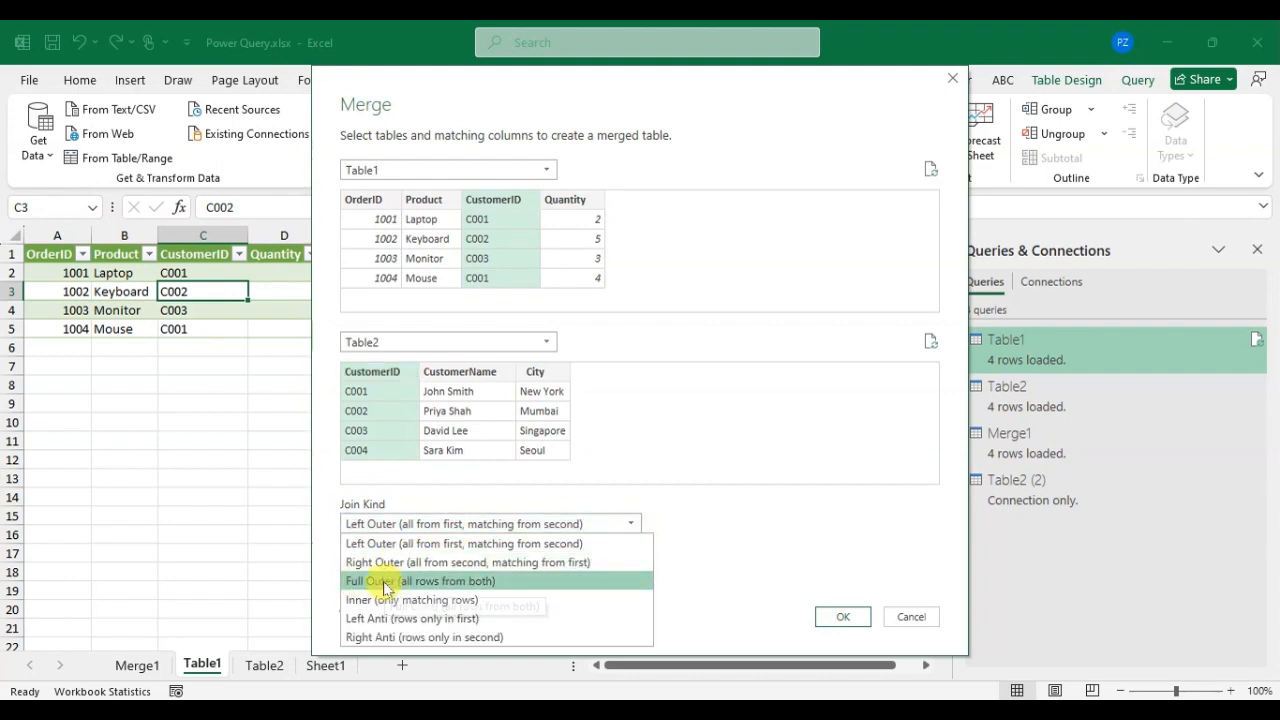
pyautogui.click(478, 583)
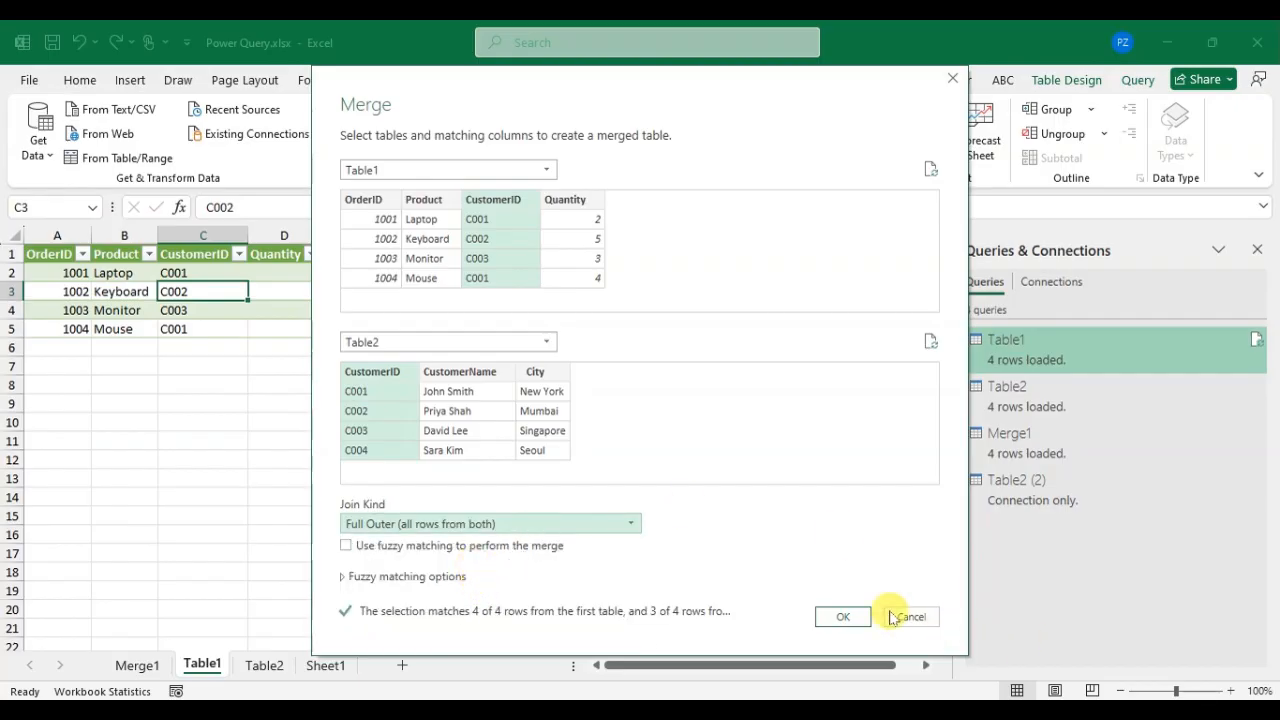
pyautogui.click(843, 616)
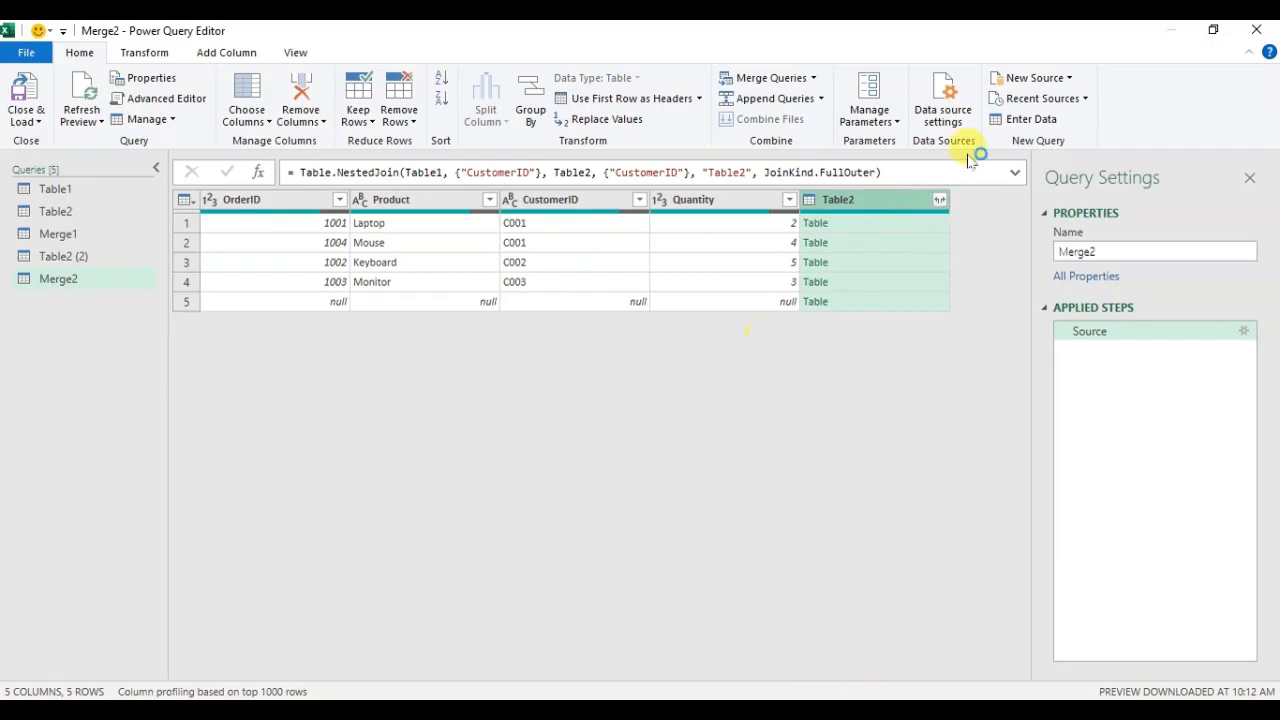
# Step: Expand all Table2 columns in the full outer merge and load the query to a worksheet
pyautogui.click(939, 199)
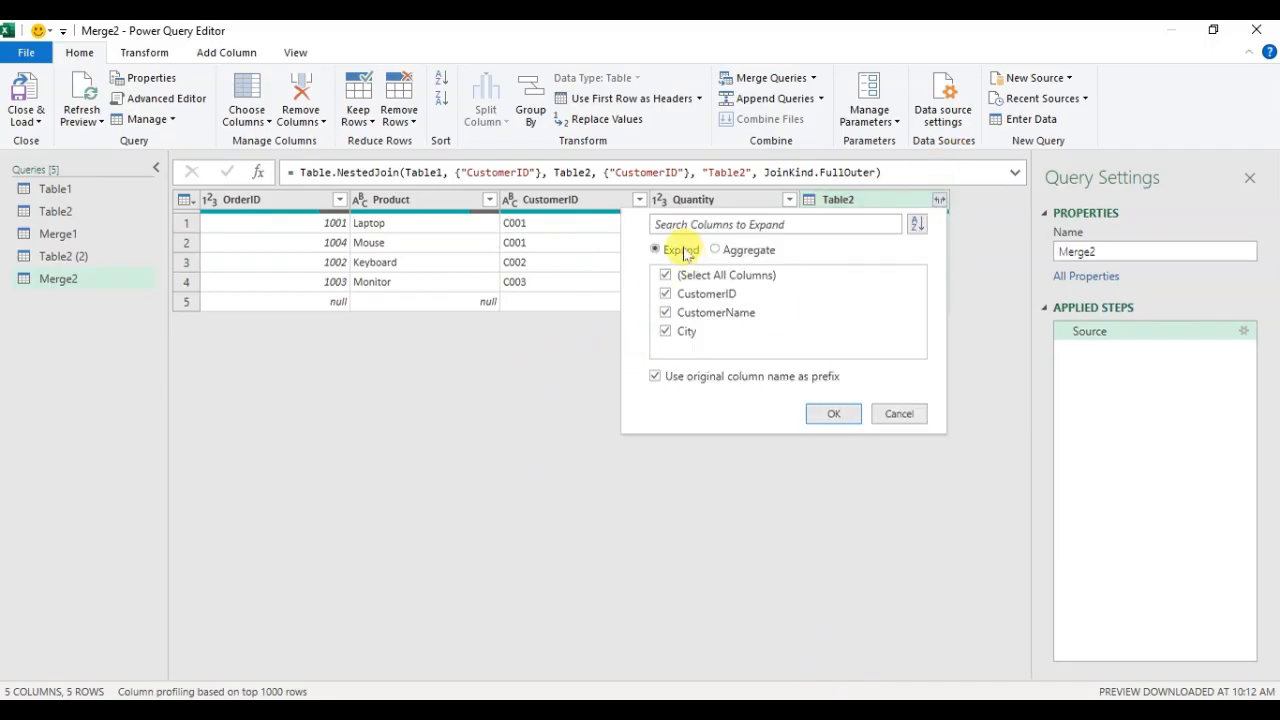
pyautogui.click(833, 413)
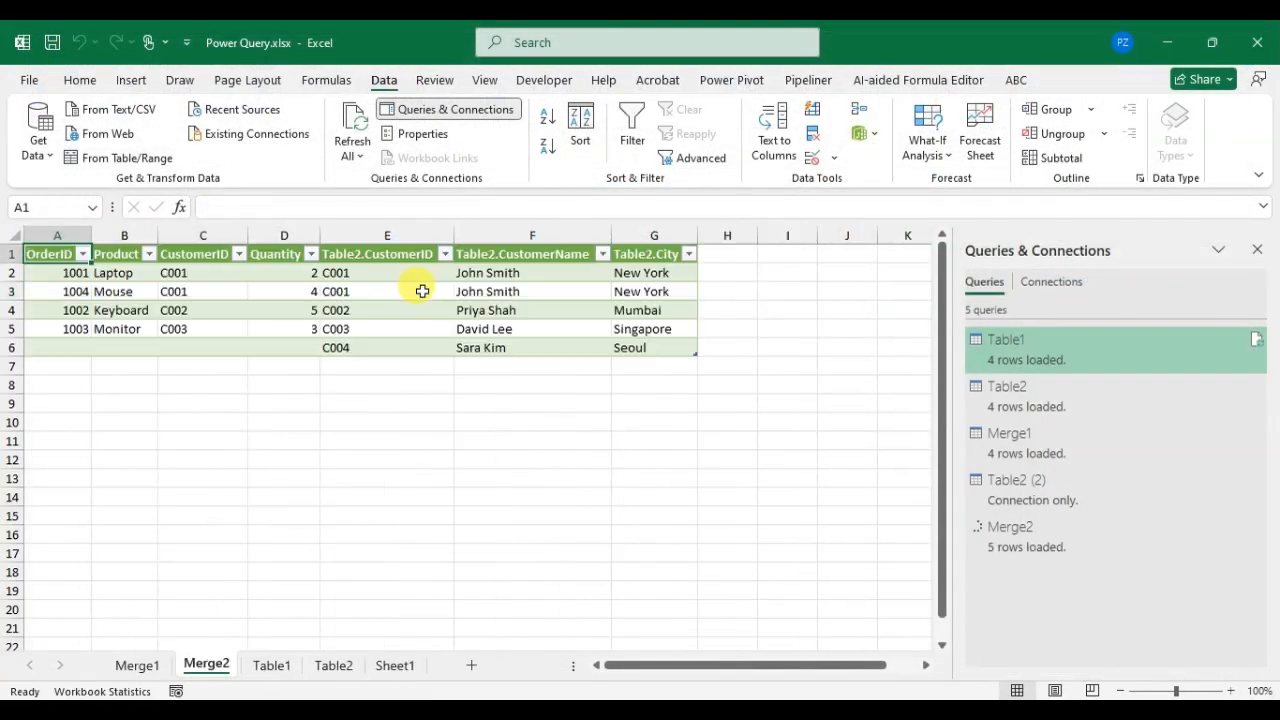
# Step: Examine the C004 row and the Table2.CustomerID column in Merge2 and compare them with the Merge1 result
pyautogui.click(406, 355)
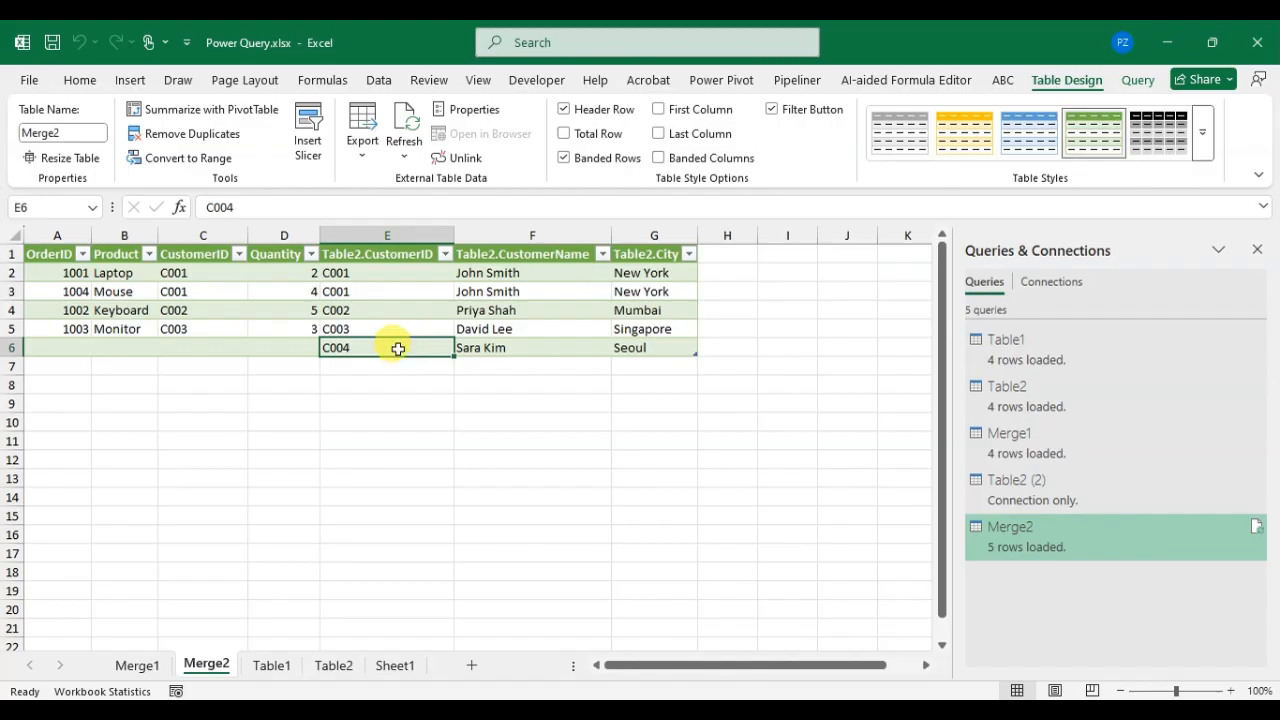
pyautogui.moveTo(398, 348); pyautogui.dragTo(629, 340)
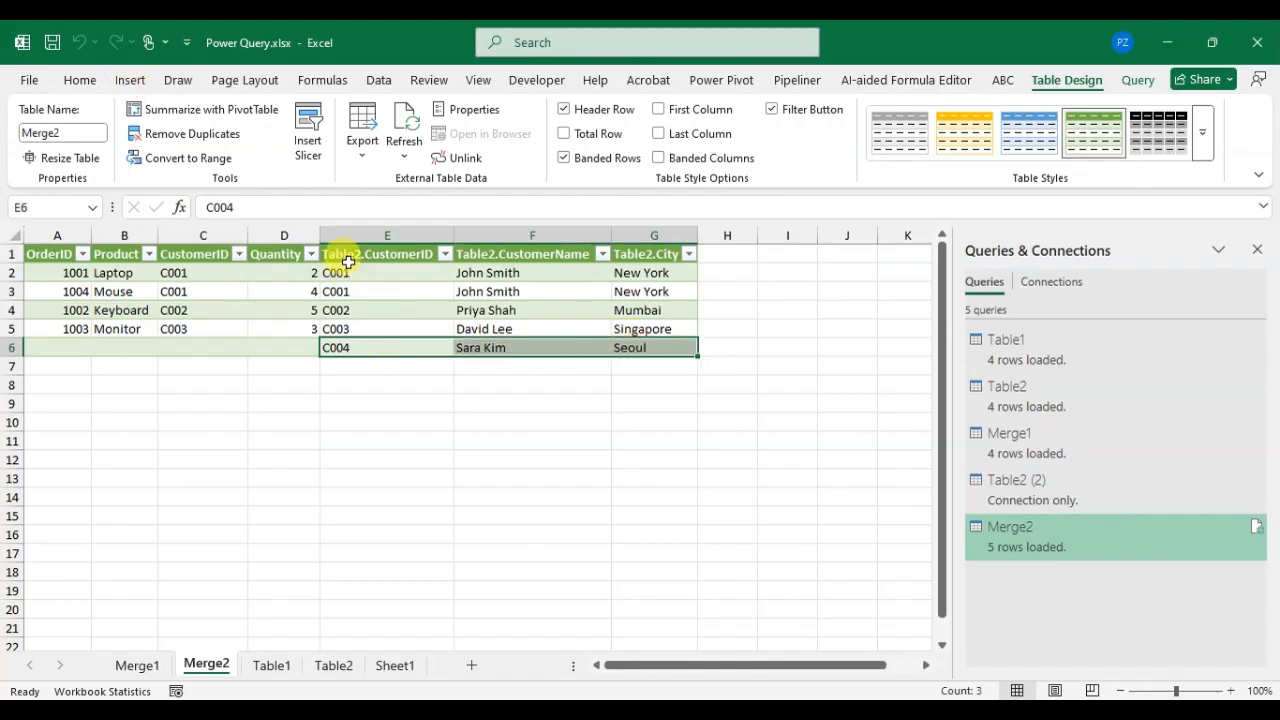
pyautogui.moveTo(351, 275); pyautogui.dragTo(350, 367)
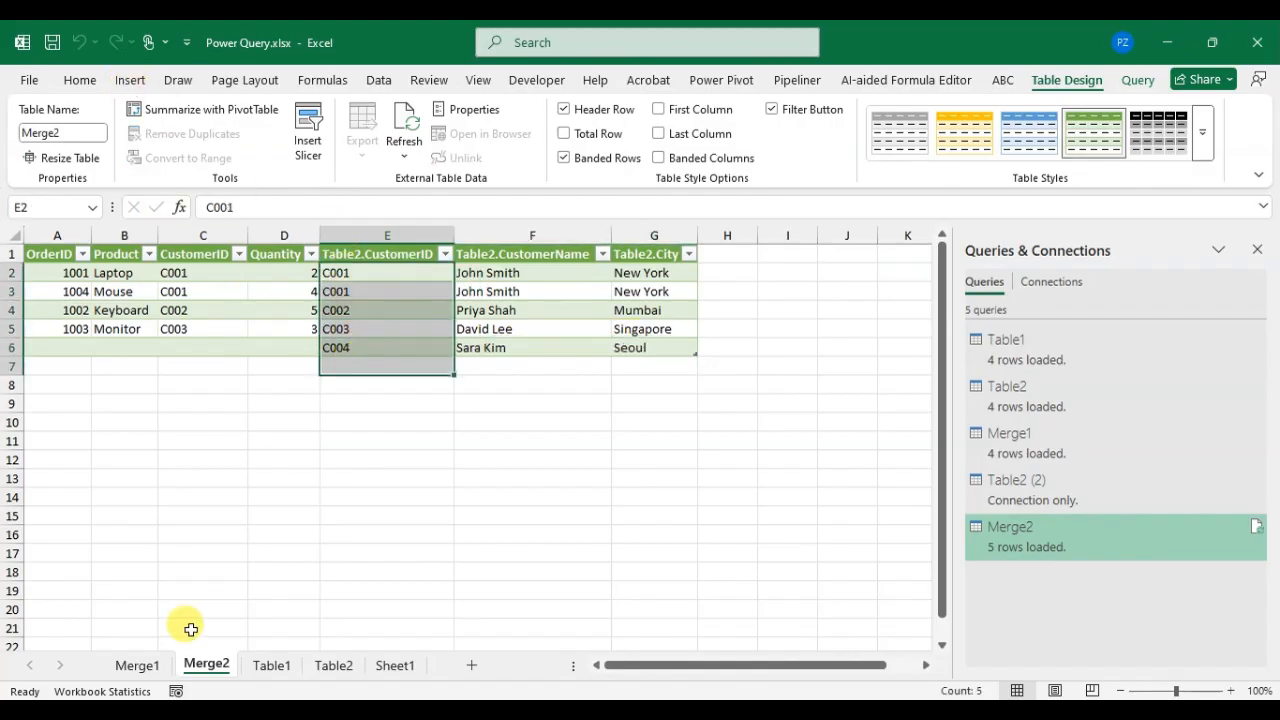
pyautogui.click(135, 665)
pyautogui.click(351, 331)
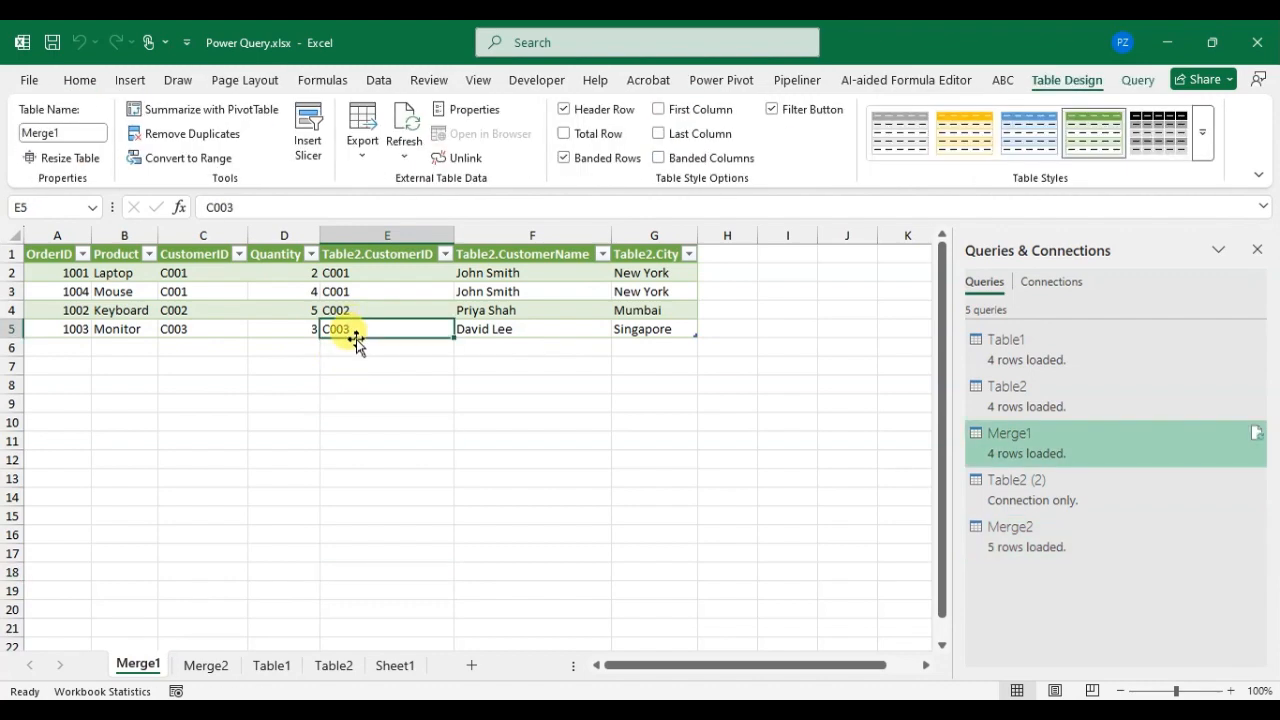
pyautogui.click(410, 346)
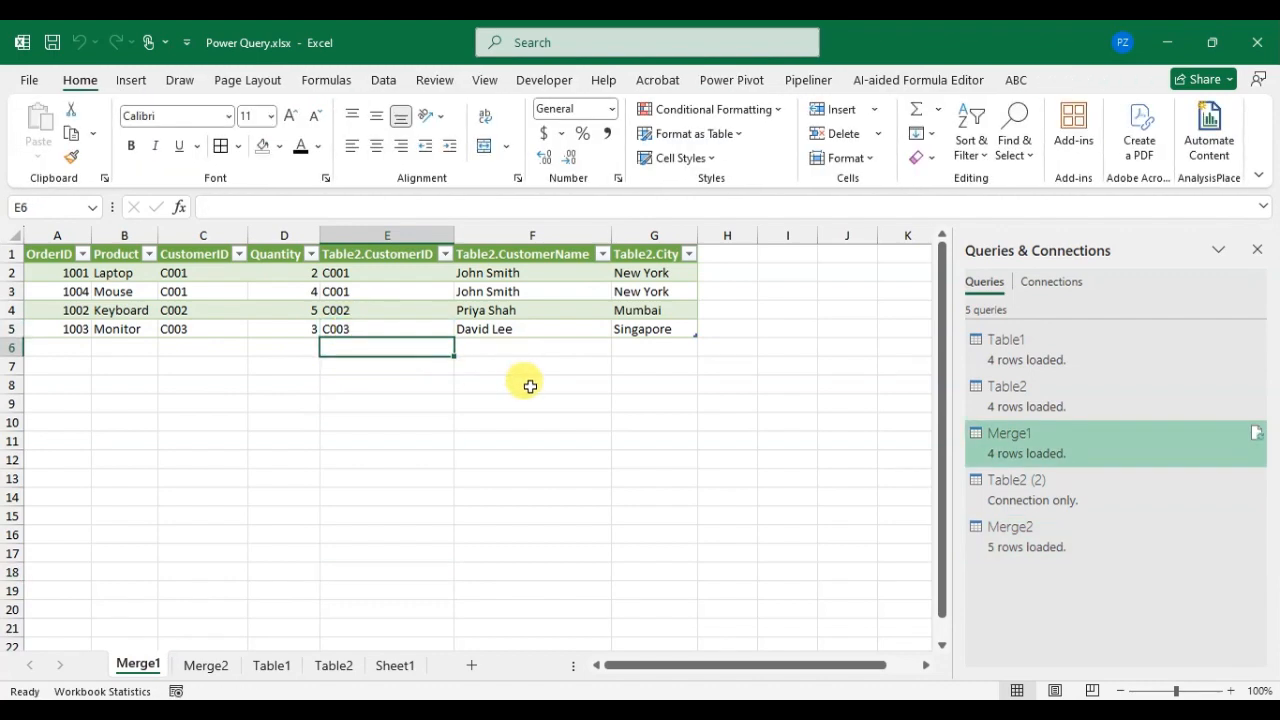